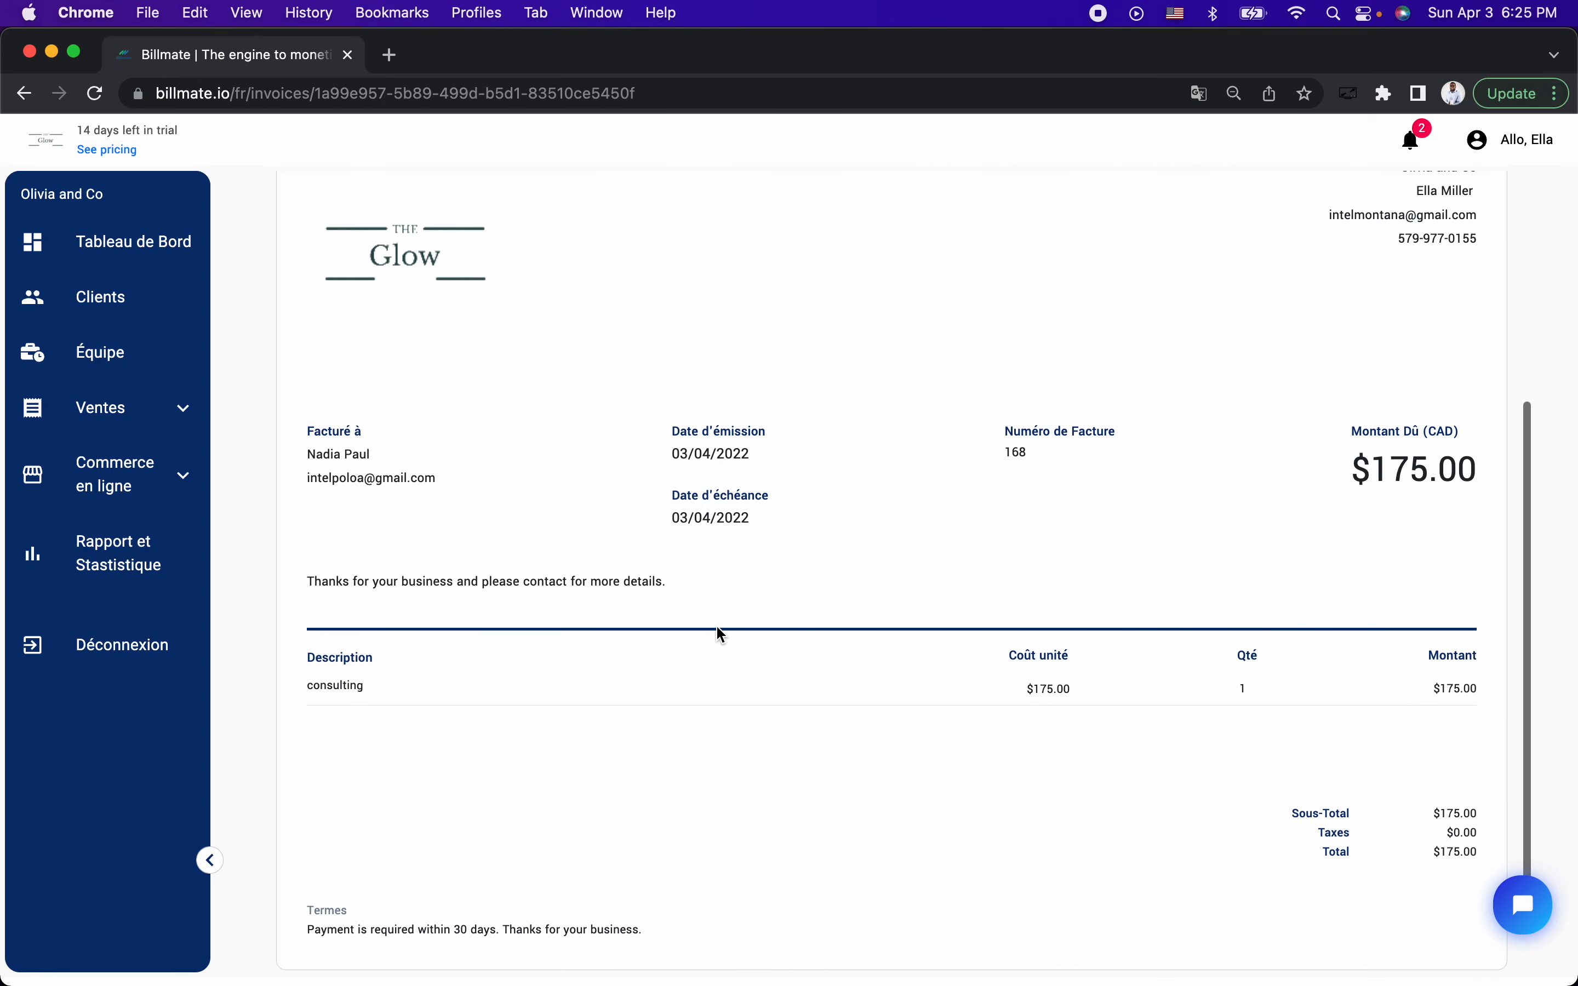
Step: Open the $175.00 consulting invoice for editing and activate Canadian taxes (TPS/TVQ) on it
scroll(1100, 692, down, 1)
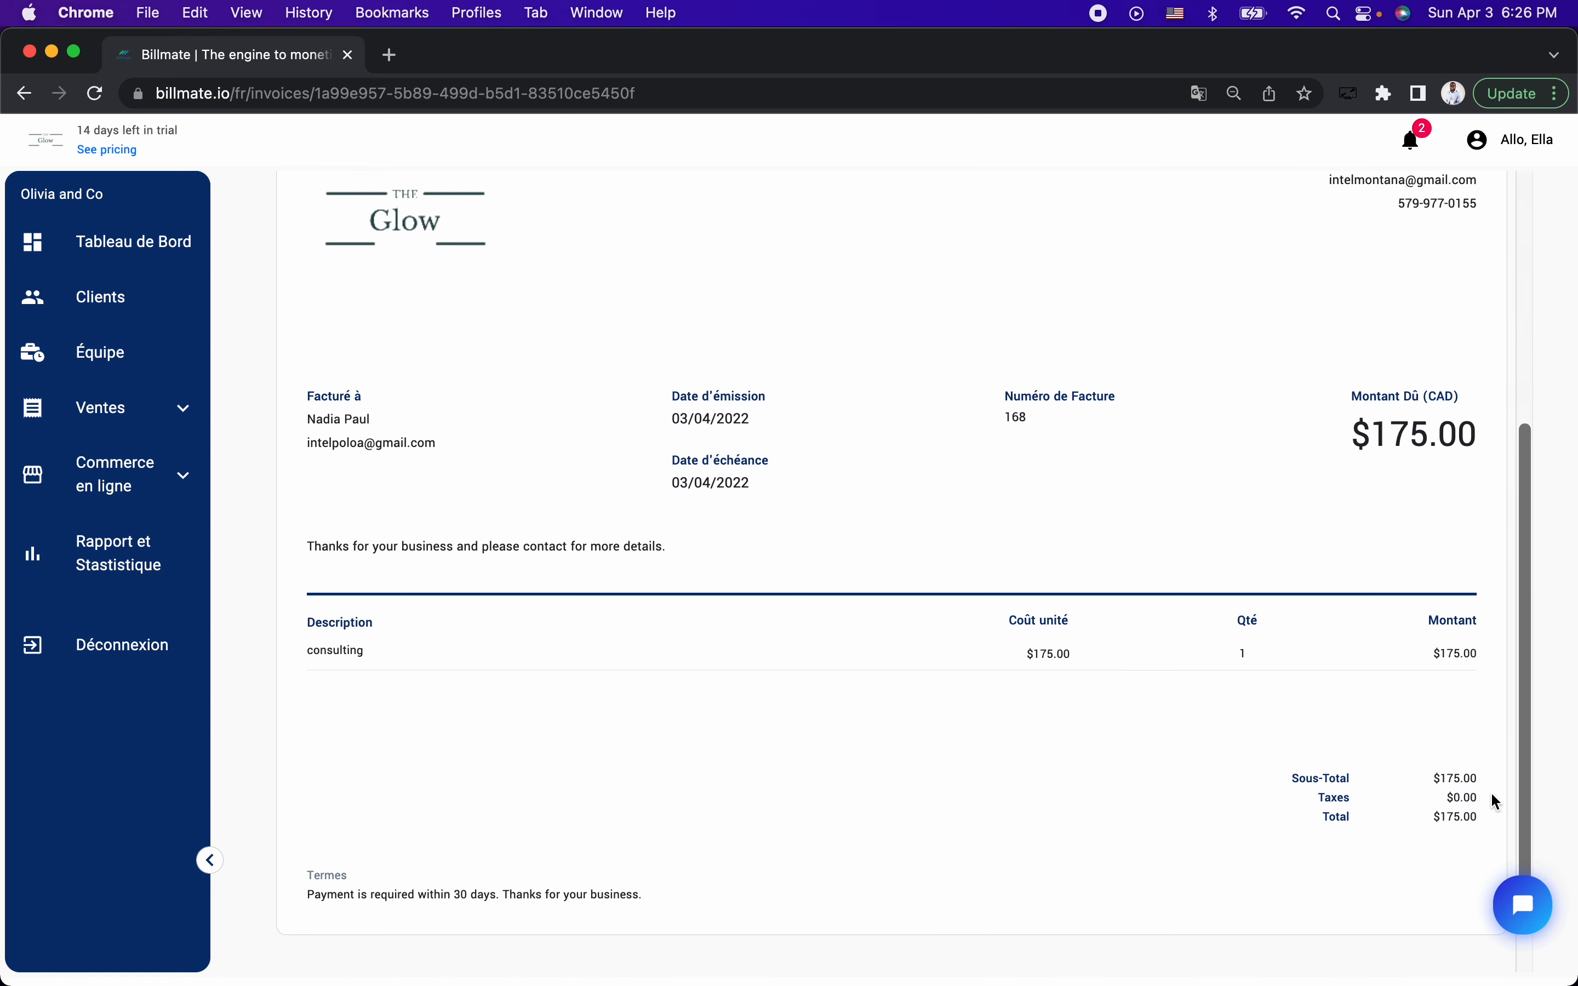
scroll(1185, 689, up, 2)
scroll(1182, 681, up, 3)
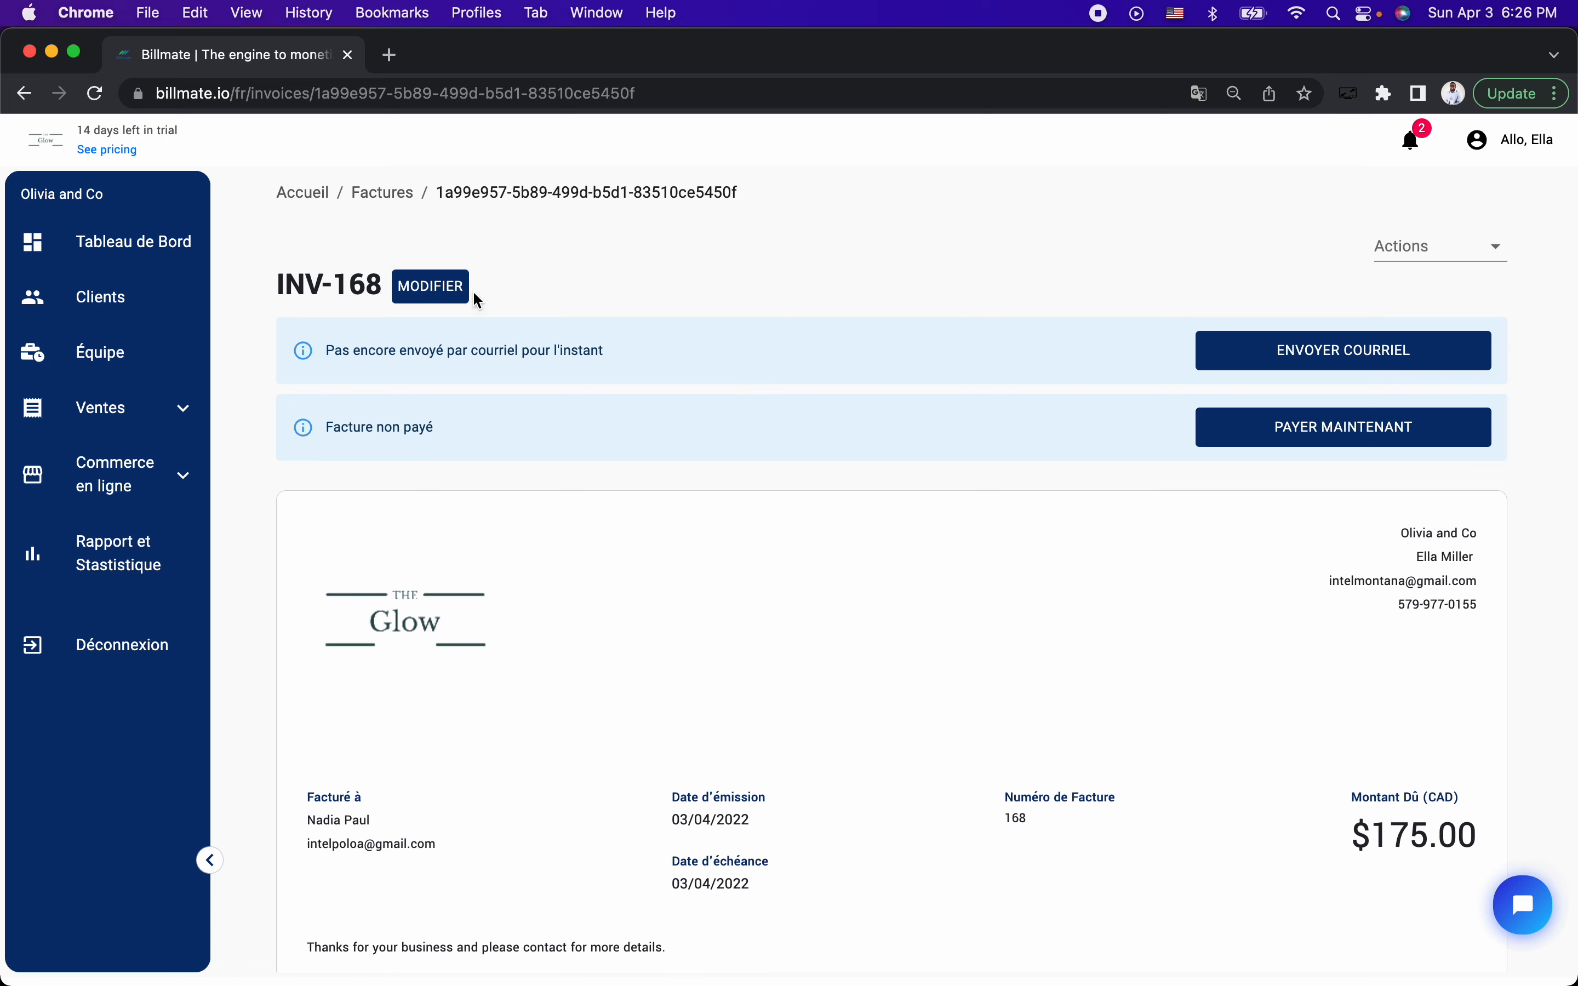
click(438, 290)
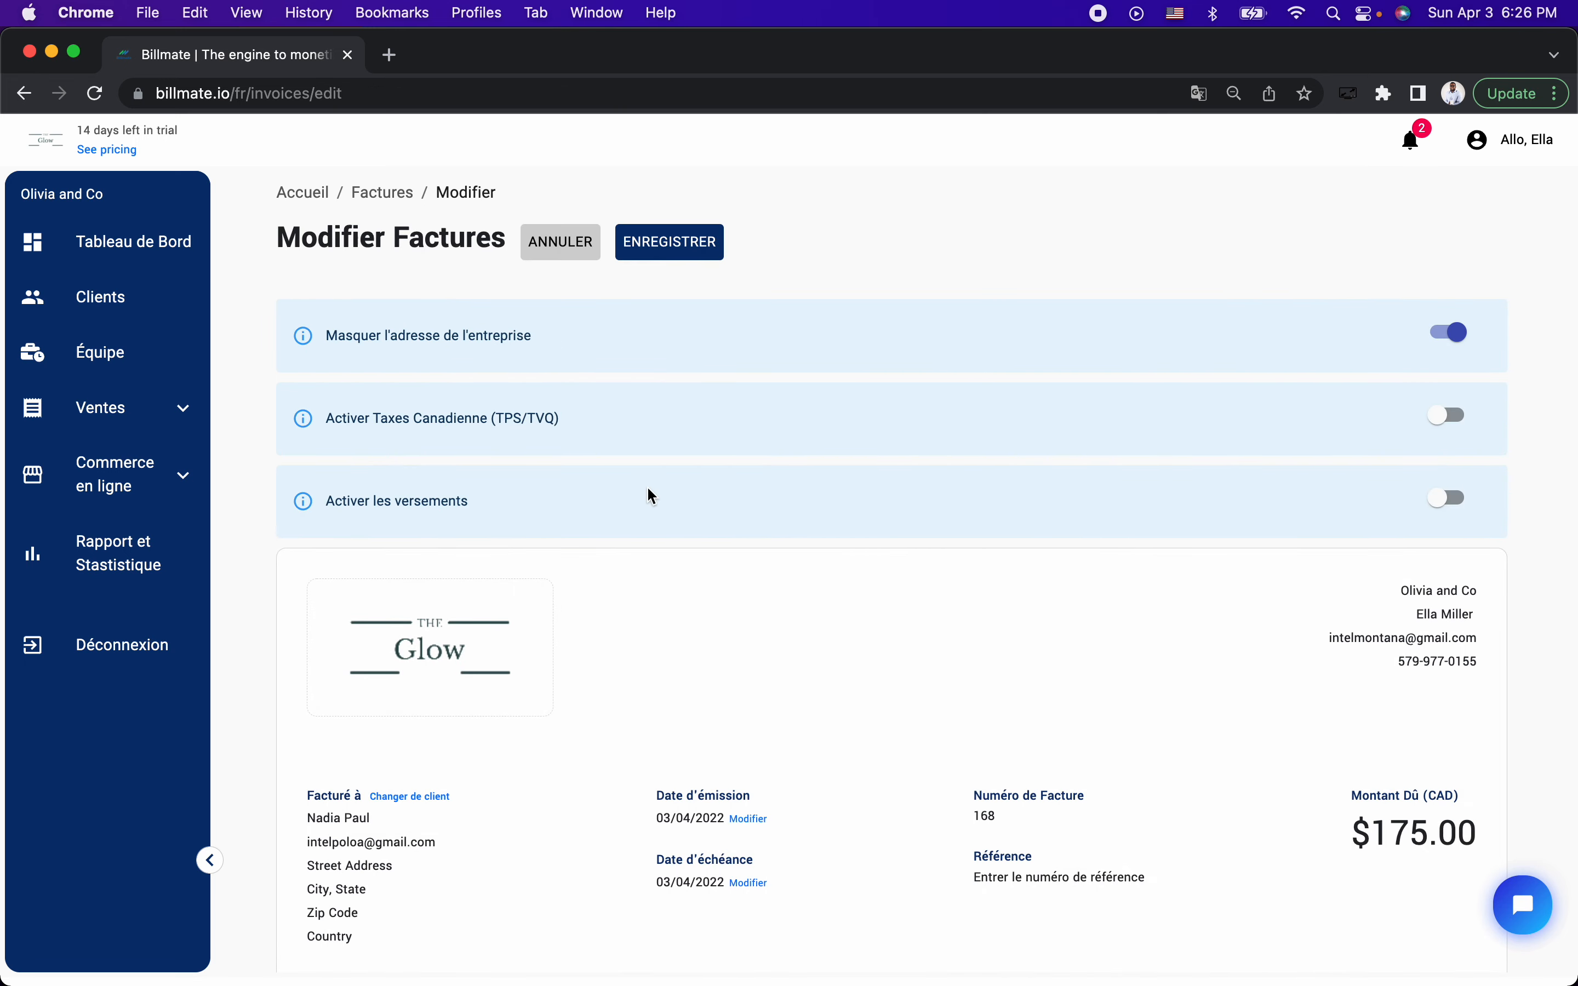
scroll(713, 623, down, 1)
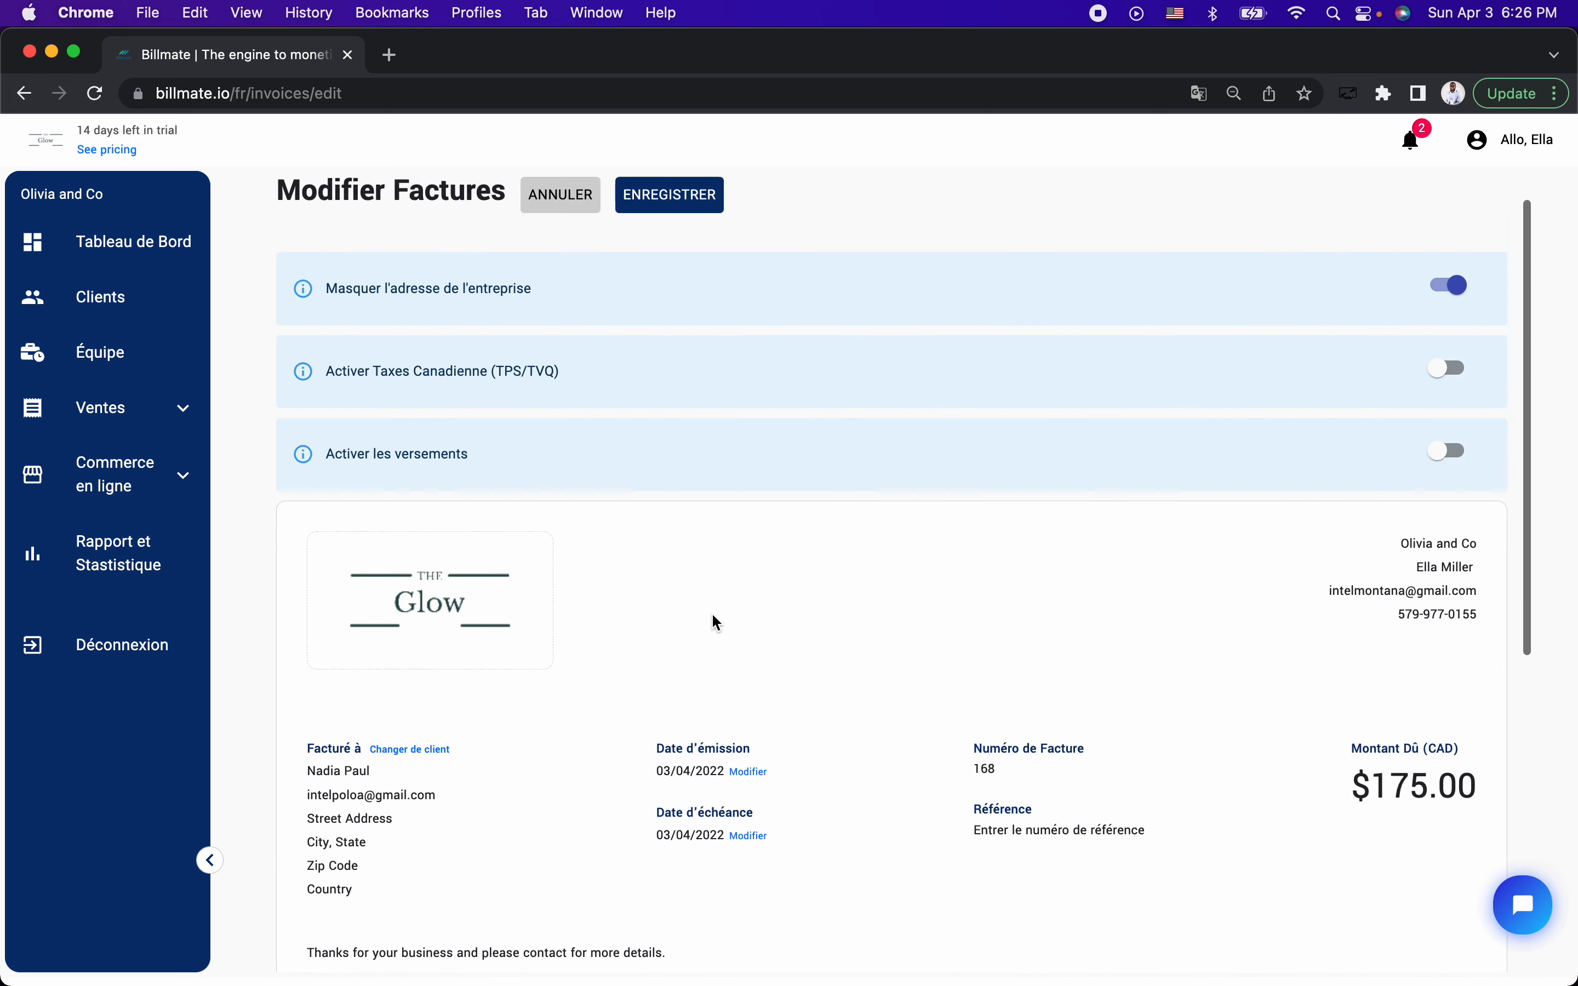
scroll(717, 623, up, 1)
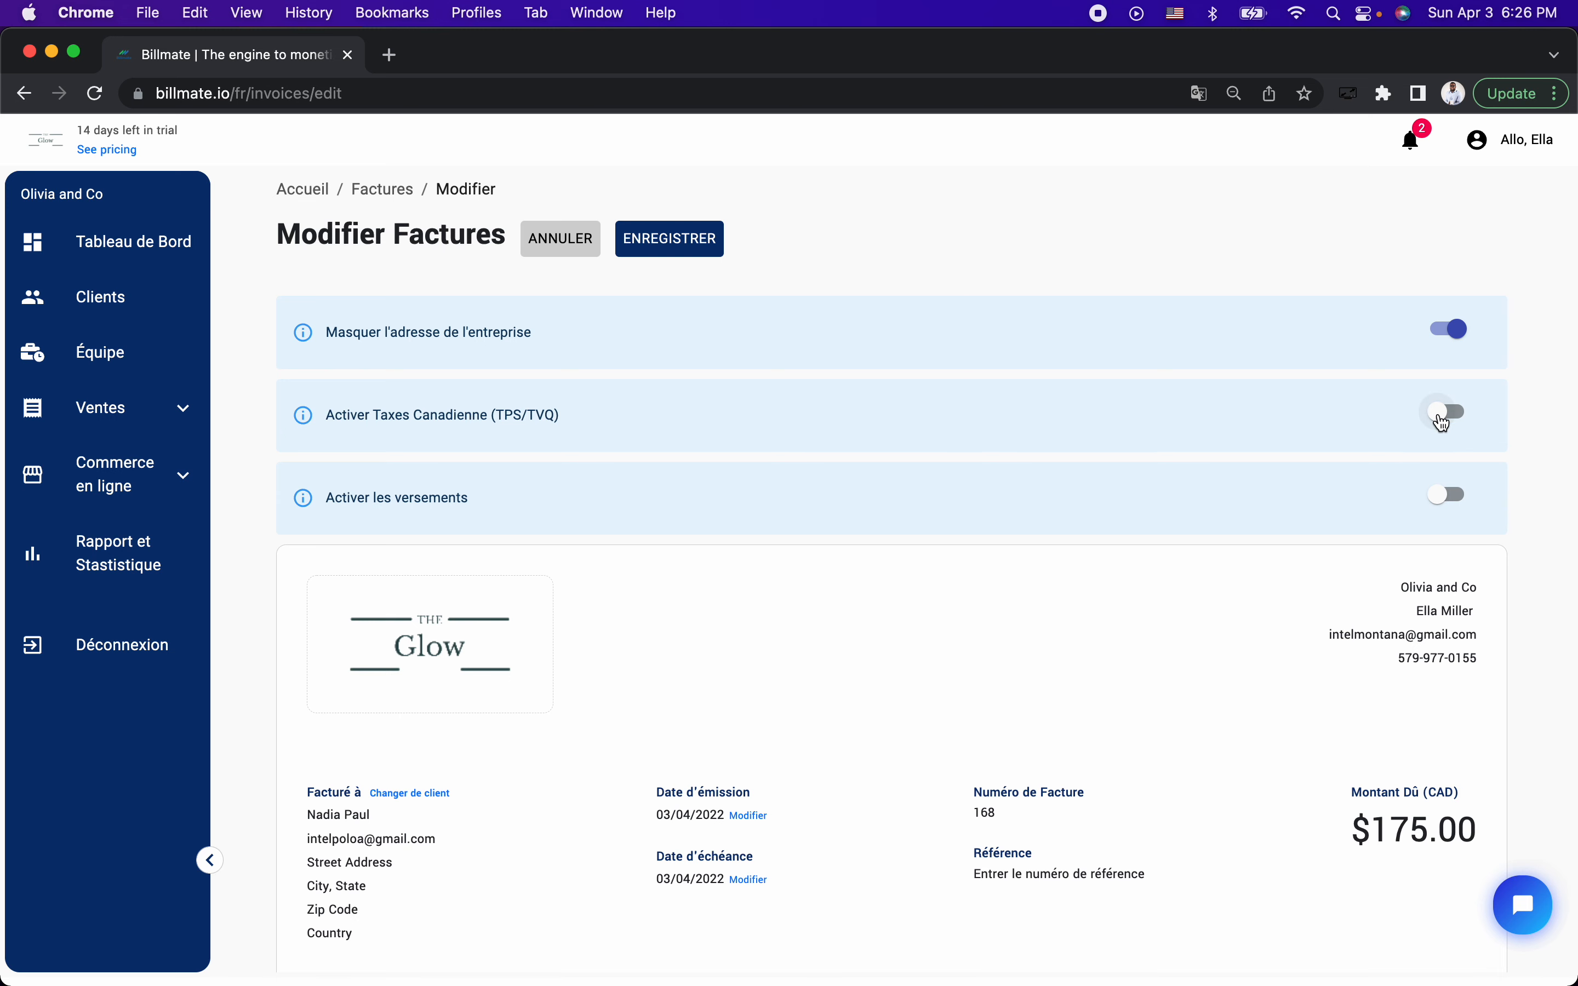
scroll(1361, 613, down, 4)
scroll(1361, 613, down, 3)
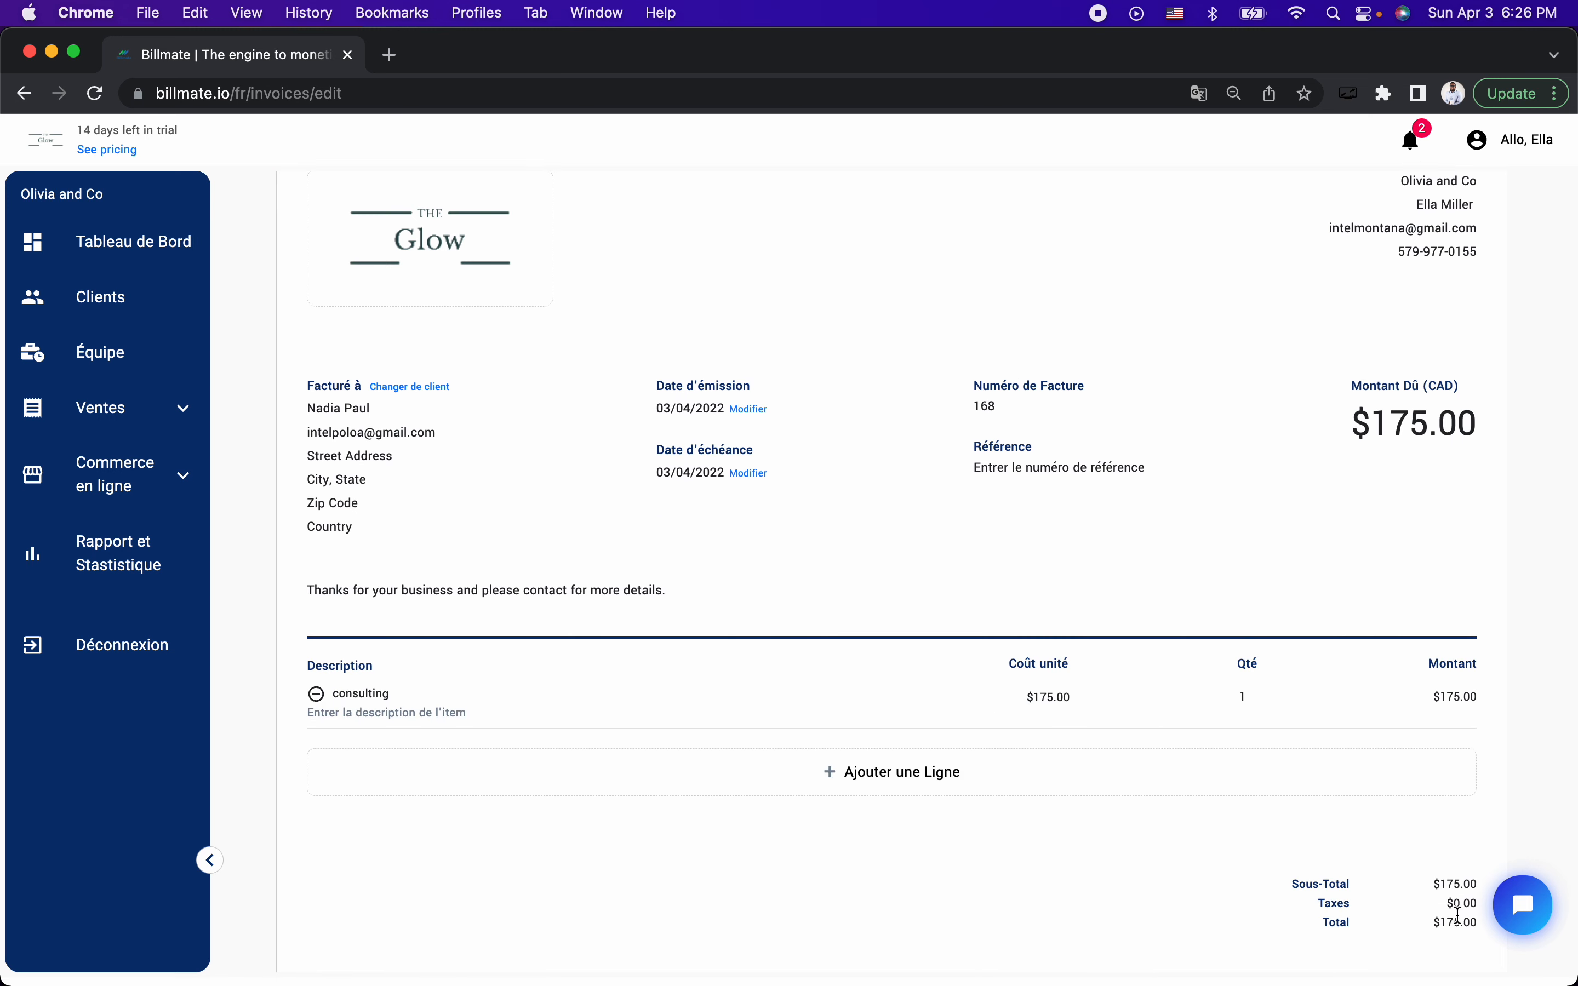
scroll(1303, 458, up, 7)
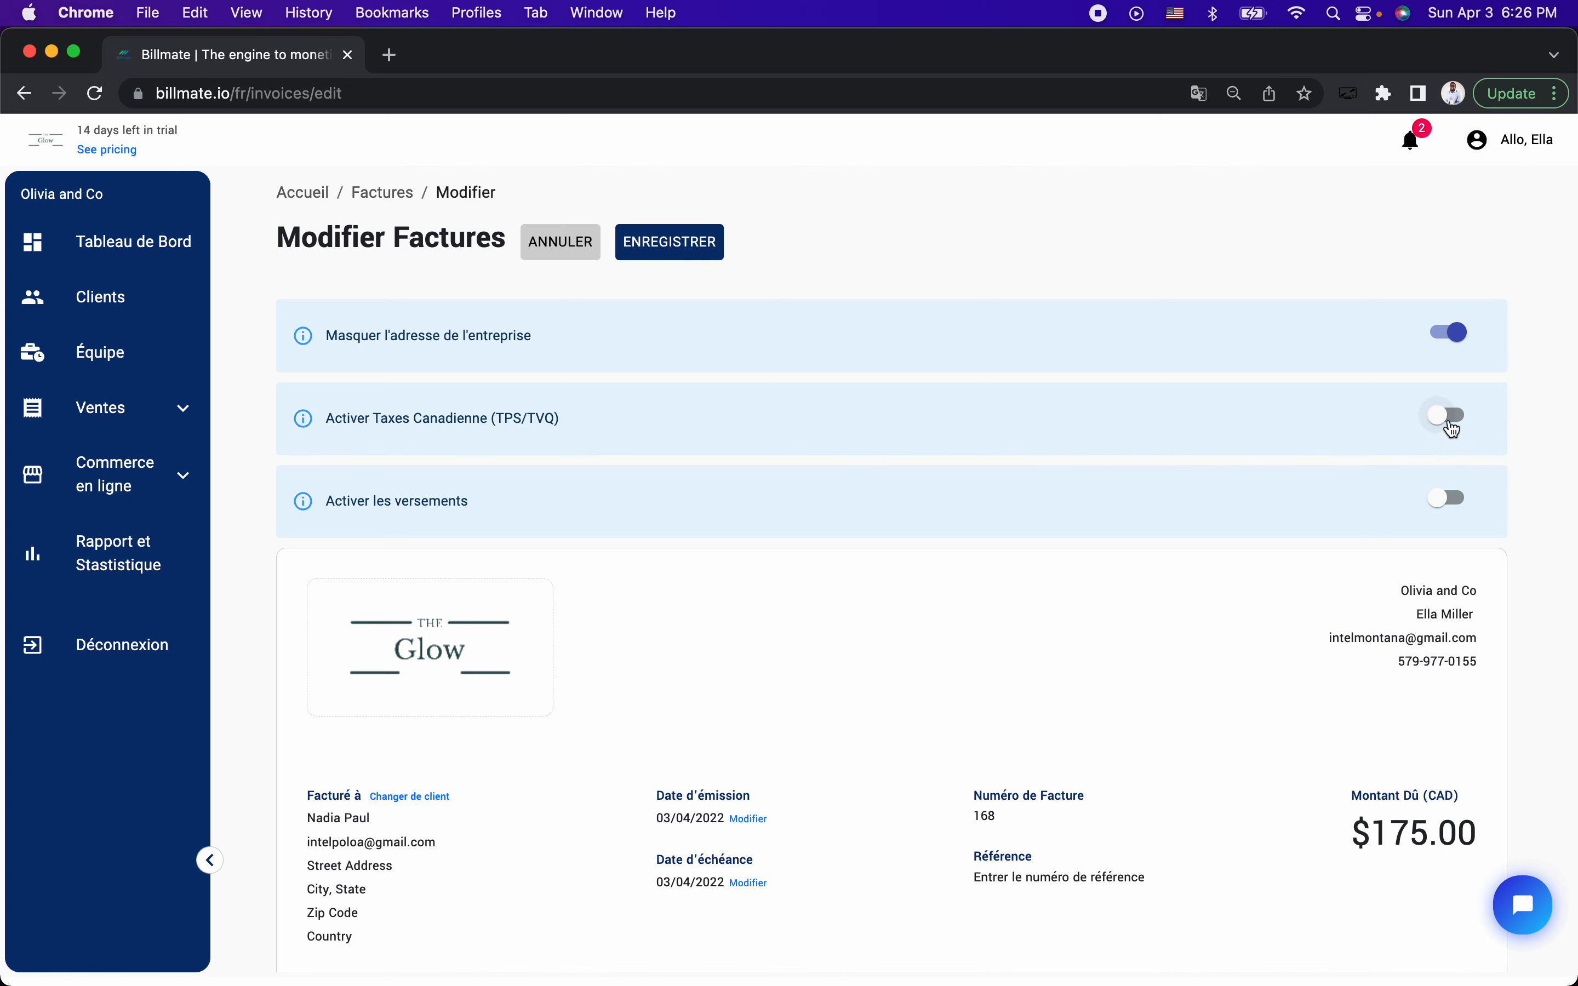
click(1452, 428)
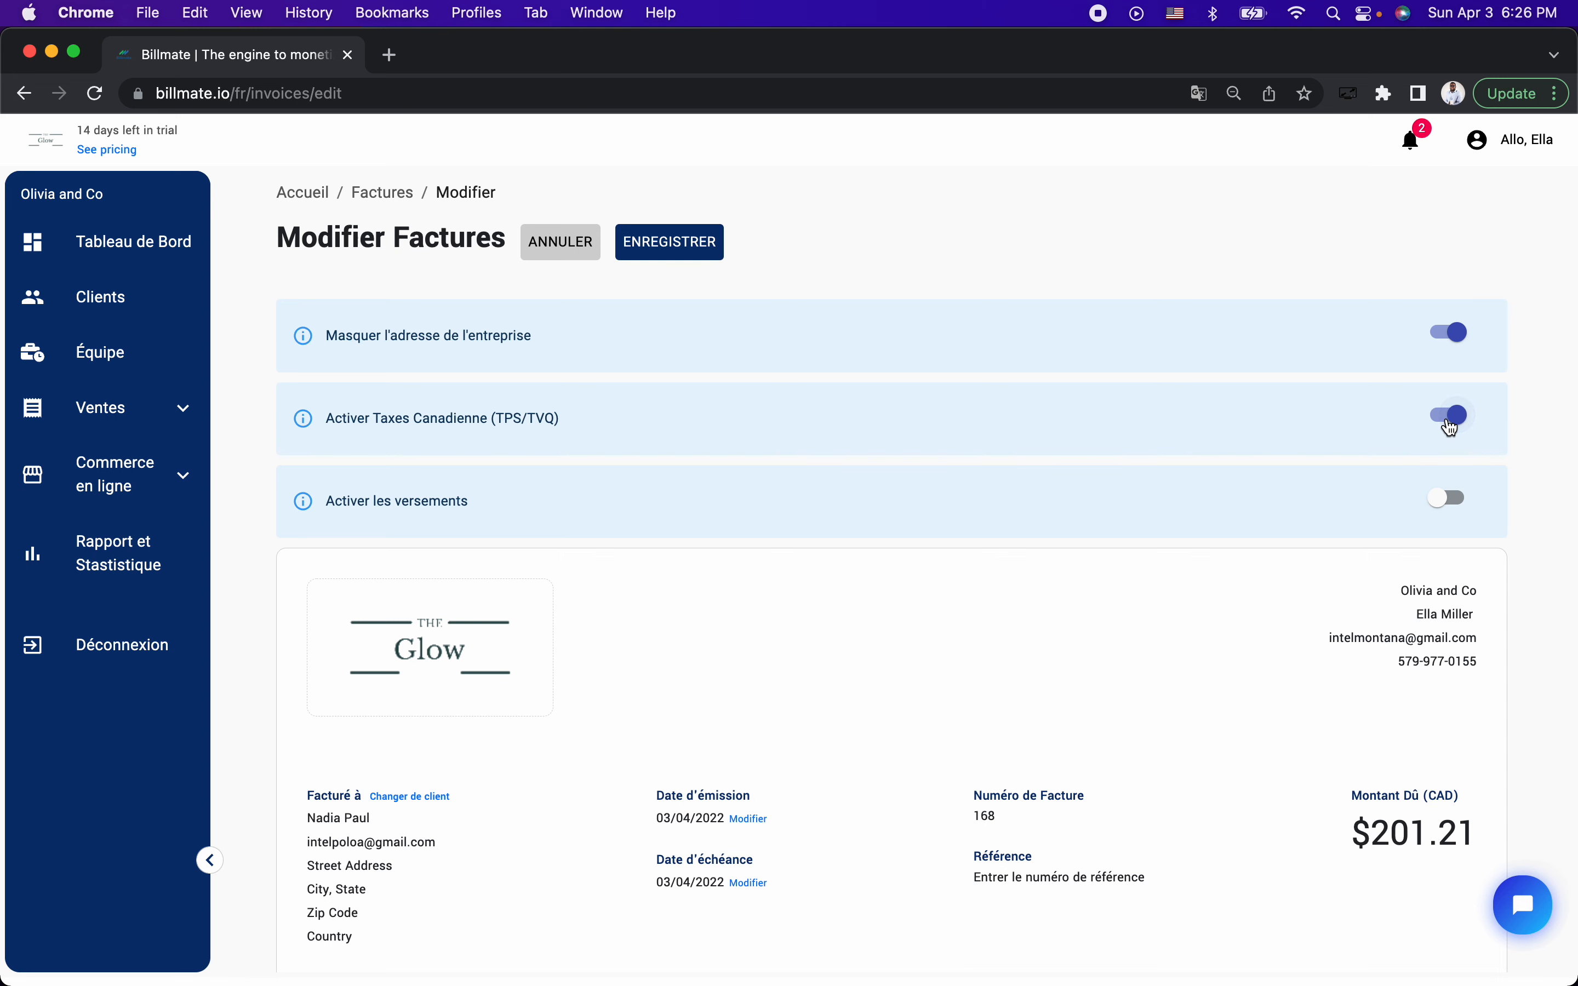
Step: Check the invoice's TPS and TVQ lines and the amount due, and save the invoice
scroll(1354, 688, down, 6)
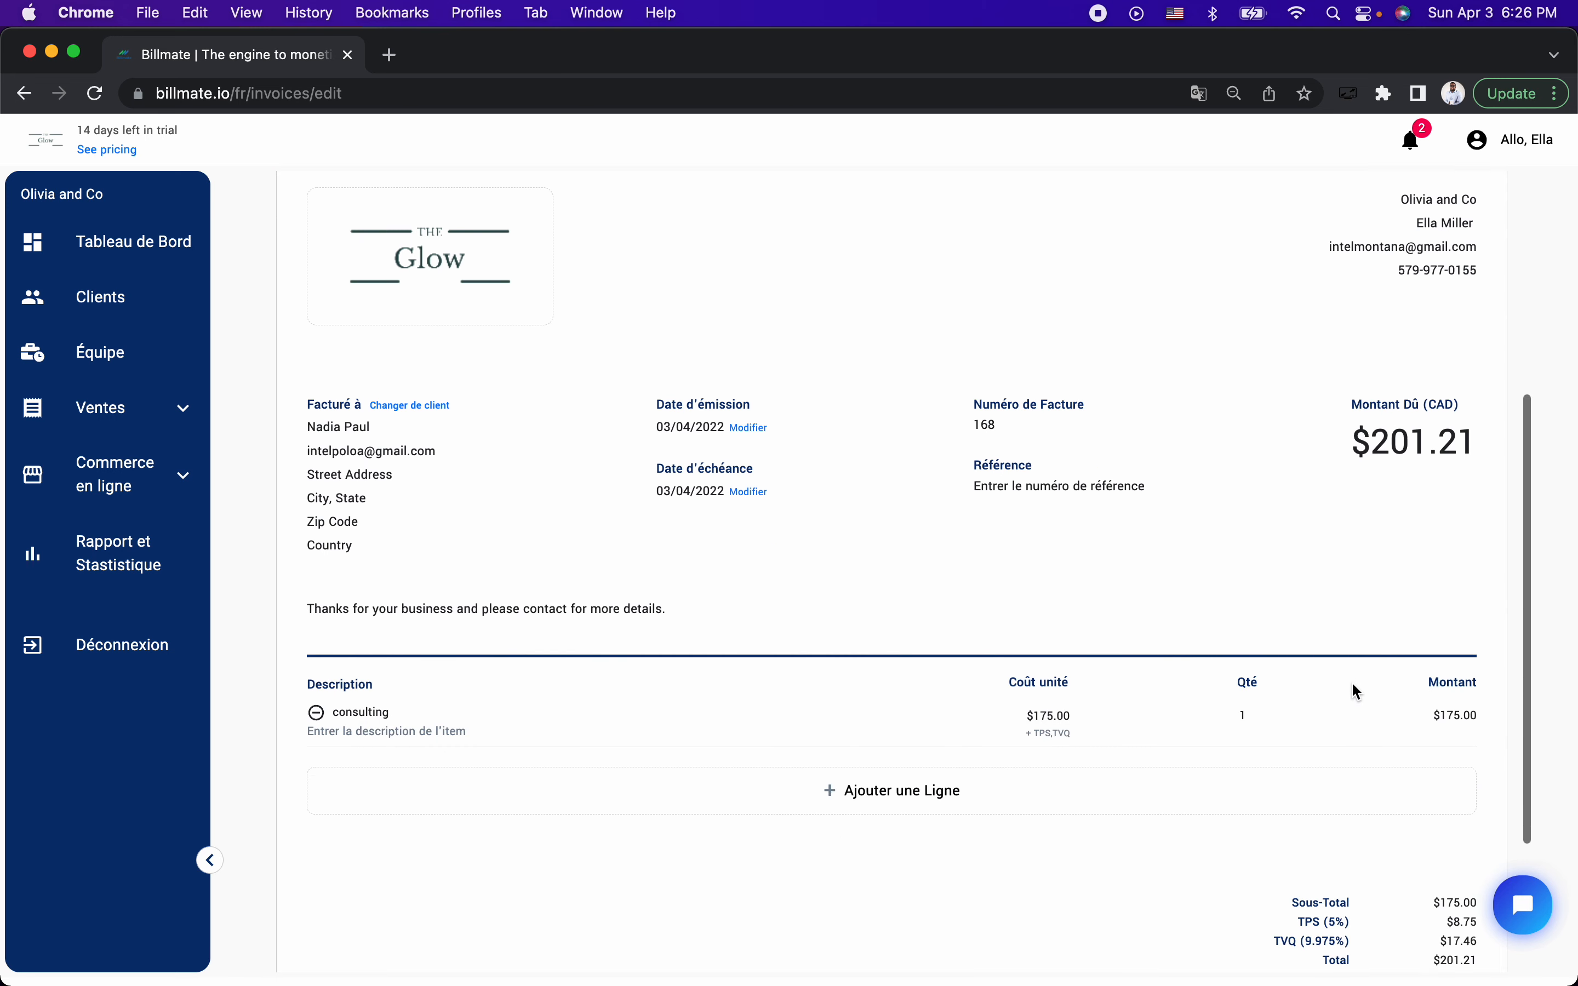
scroll(1353, 685, down, 2)
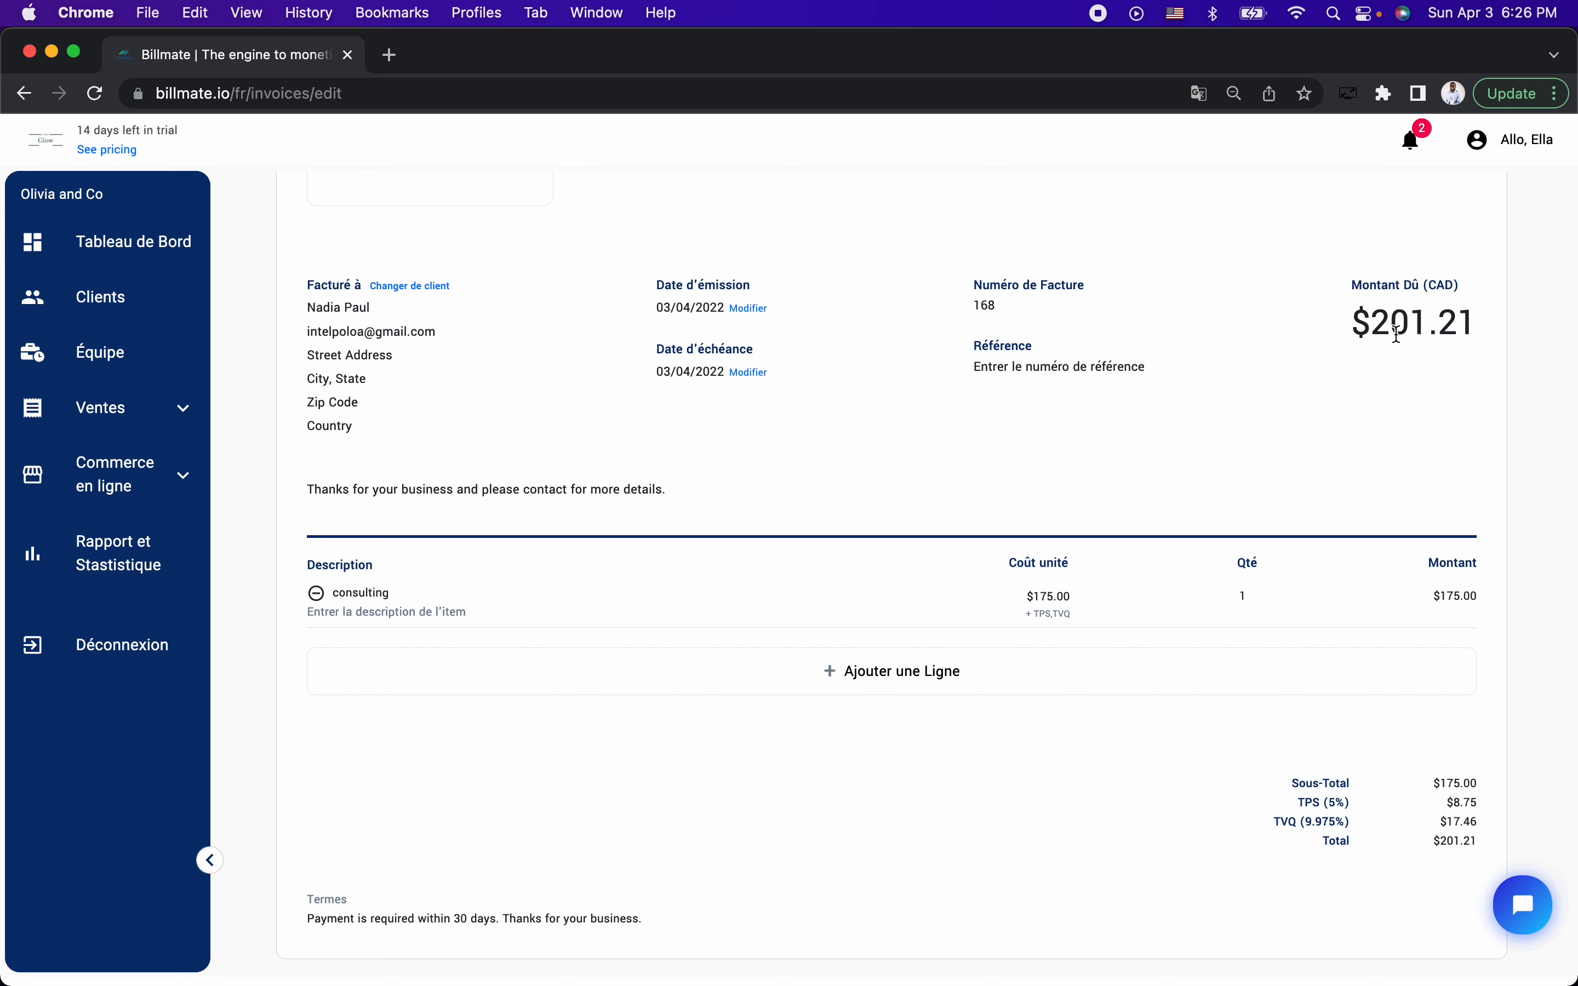
scroll(1398, 362, up, 5)
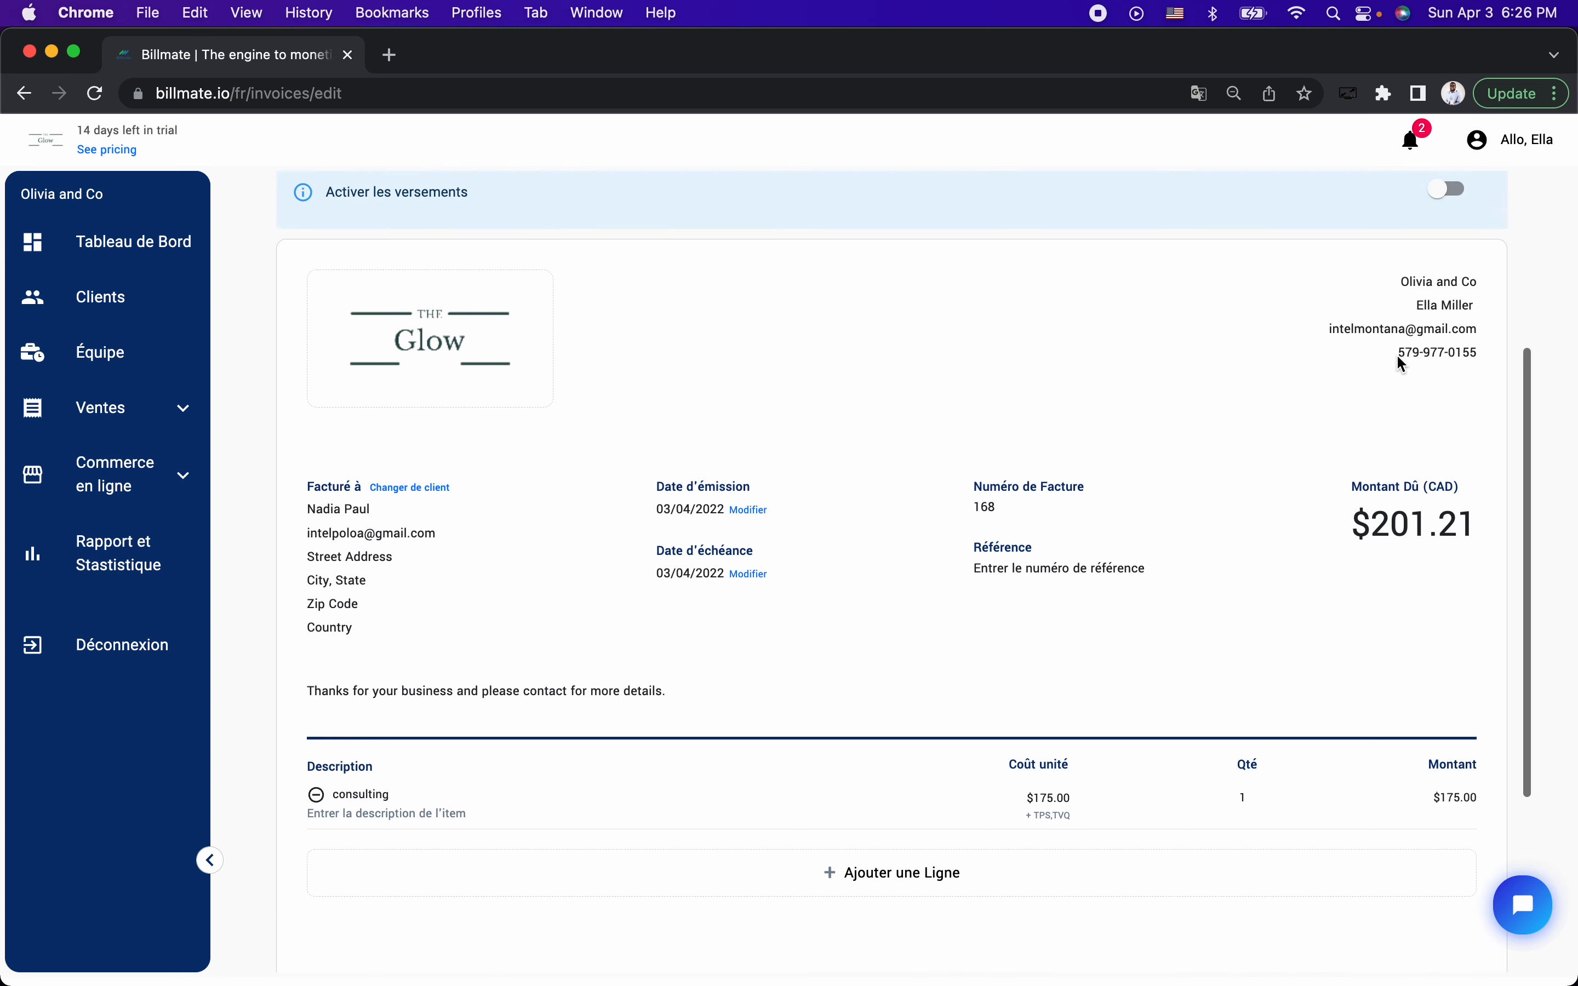
scroll(1402, 364, up, 3)
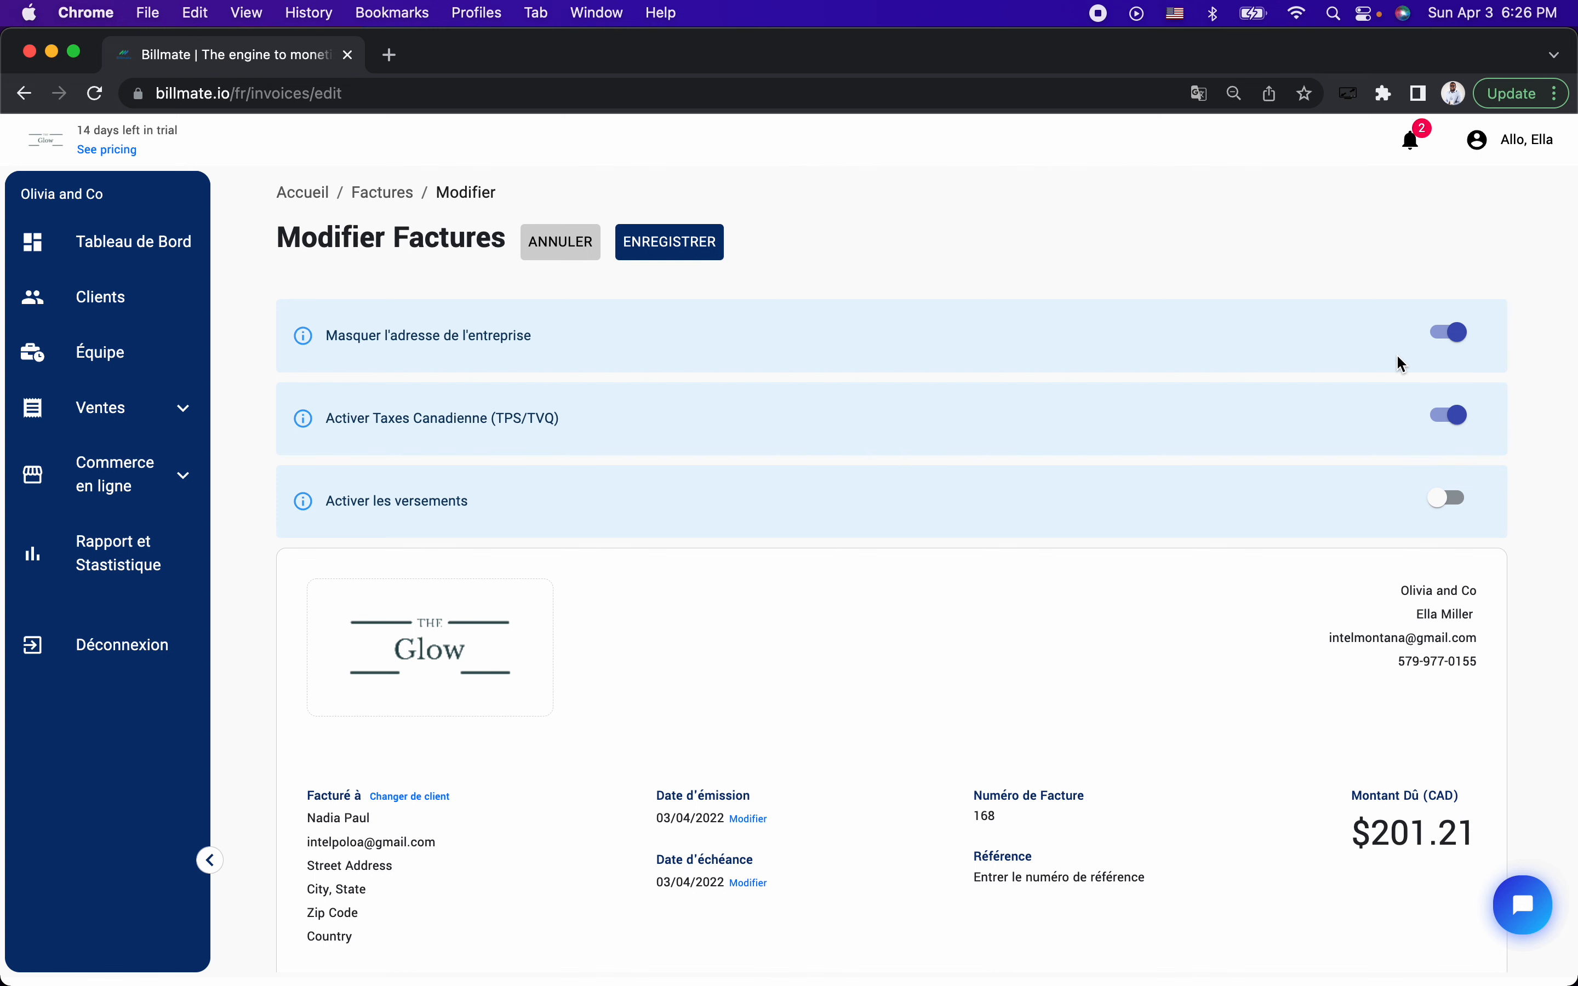
click(698, 244)
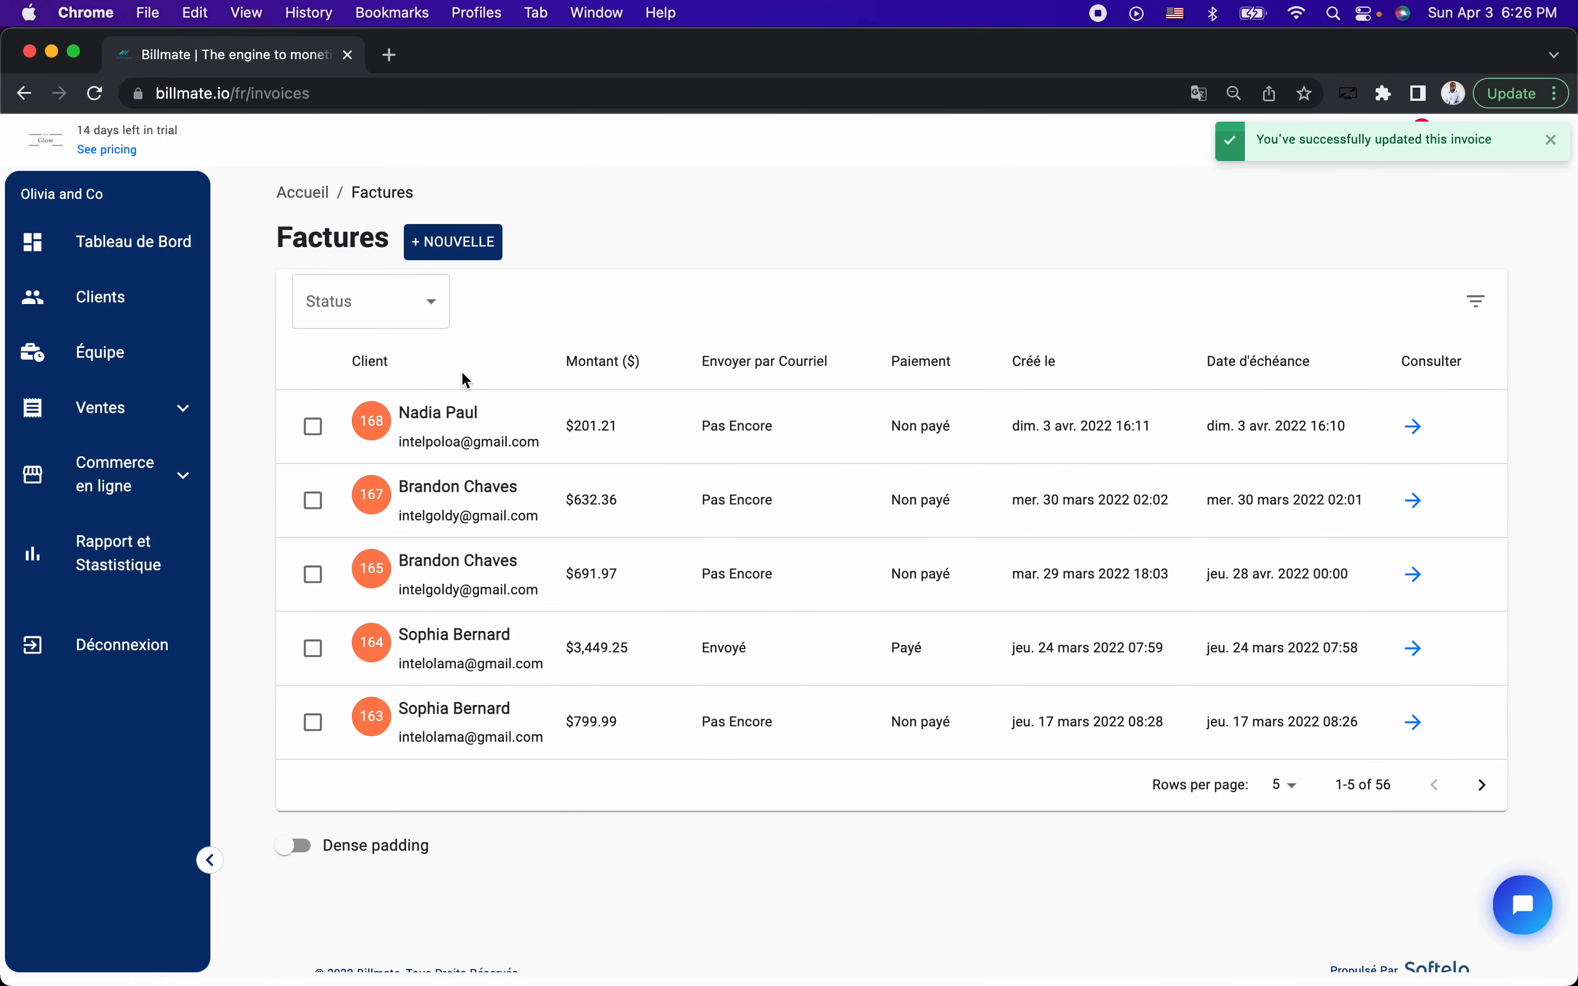
Step: Reopen the saved invoice, and refresh the customer-facing copy in the incognito window to examine its tax lines and total
click(368, 411)
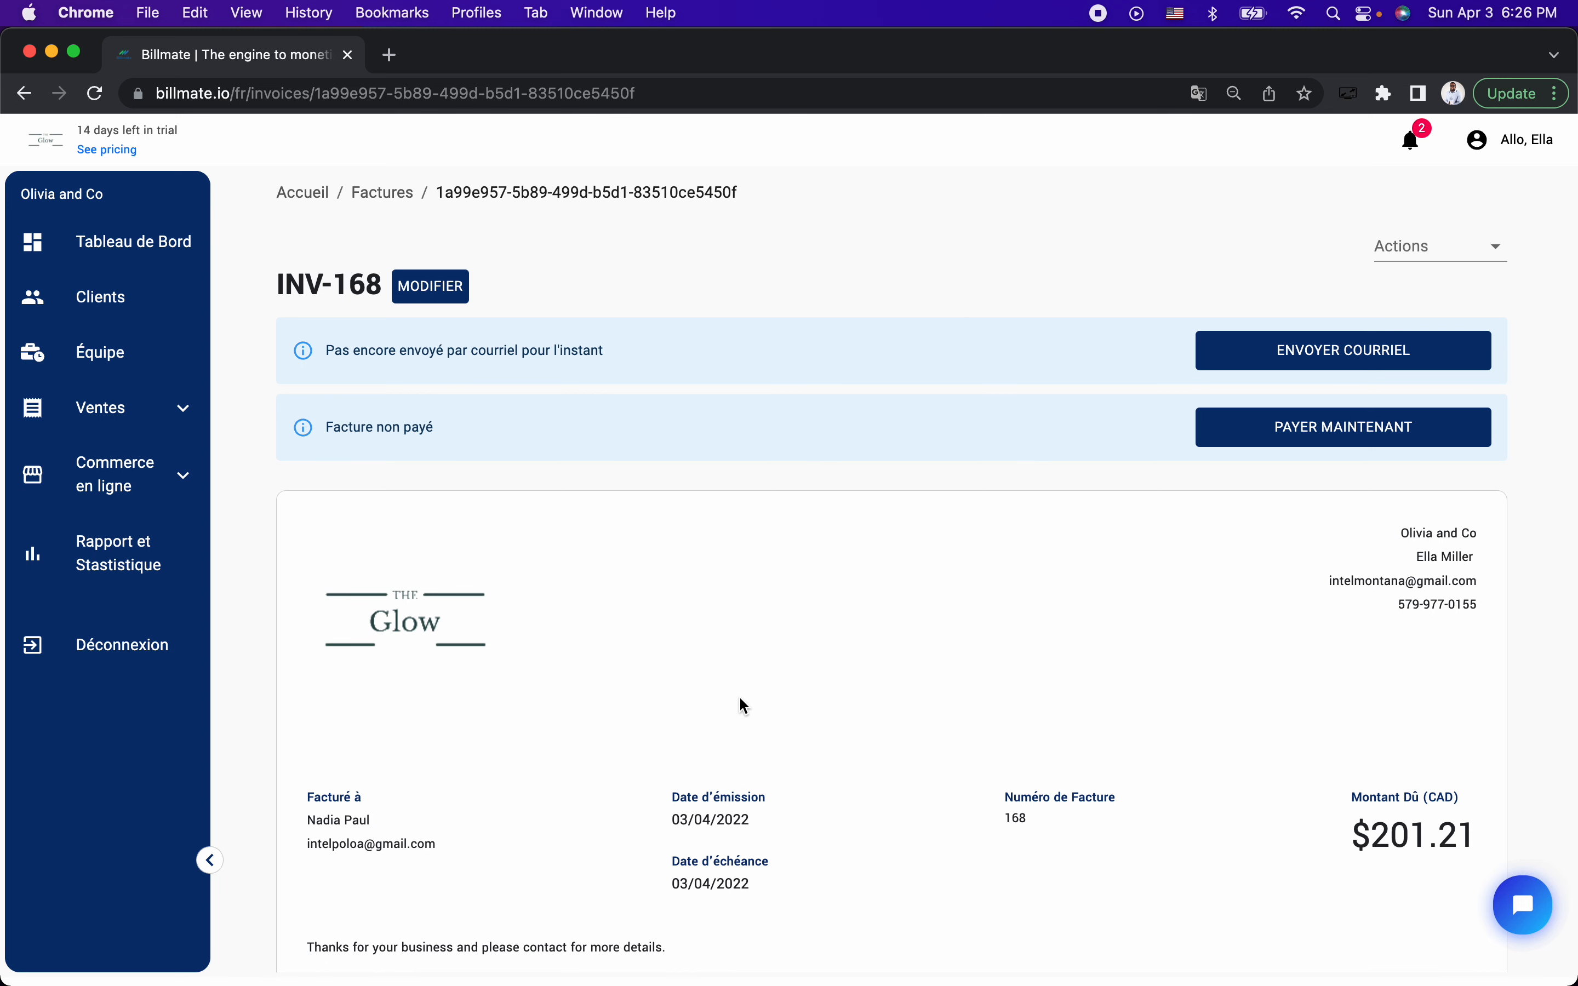
key(super+grave)
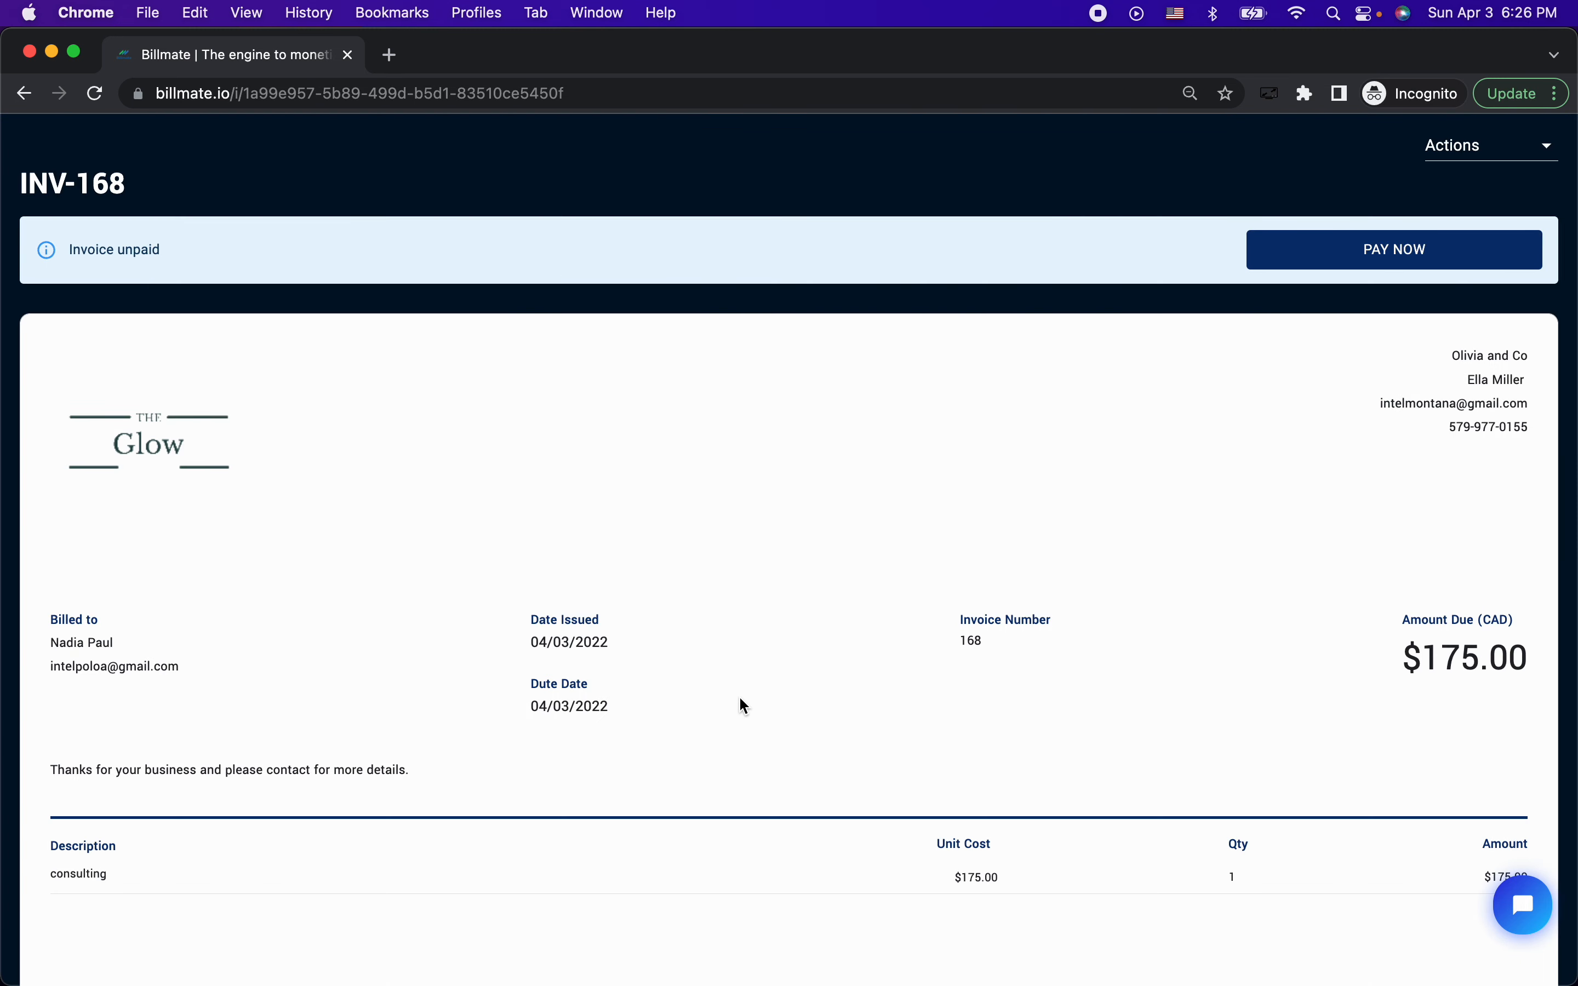
key(super+r)
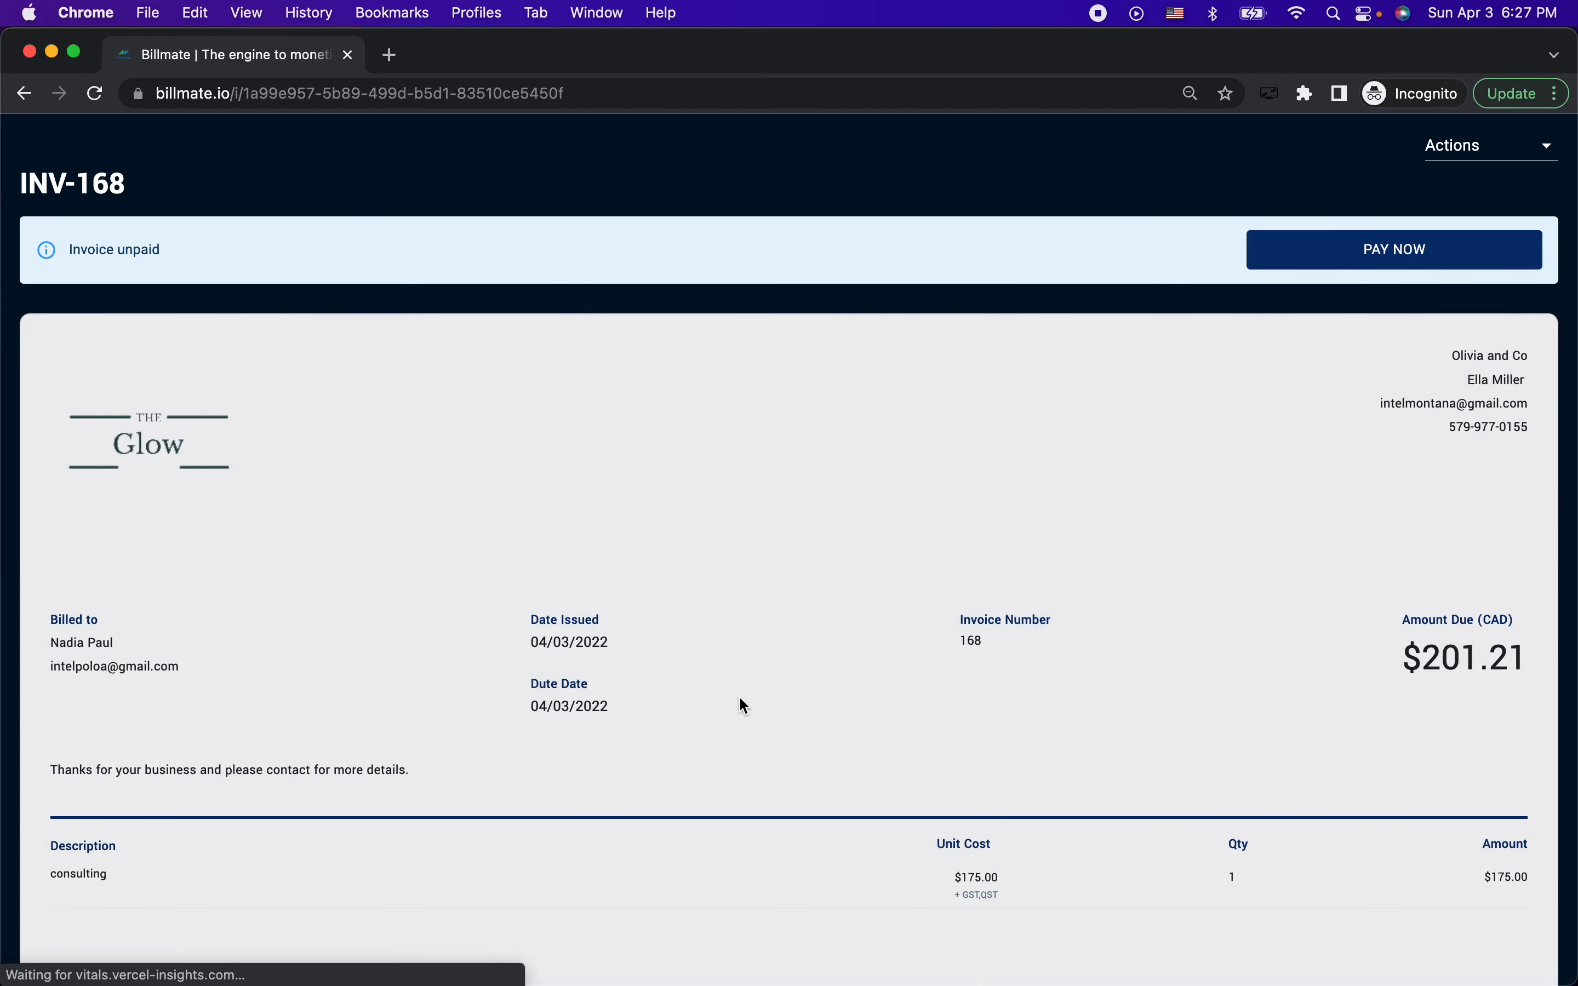
scroll(847, 823, down, 5)
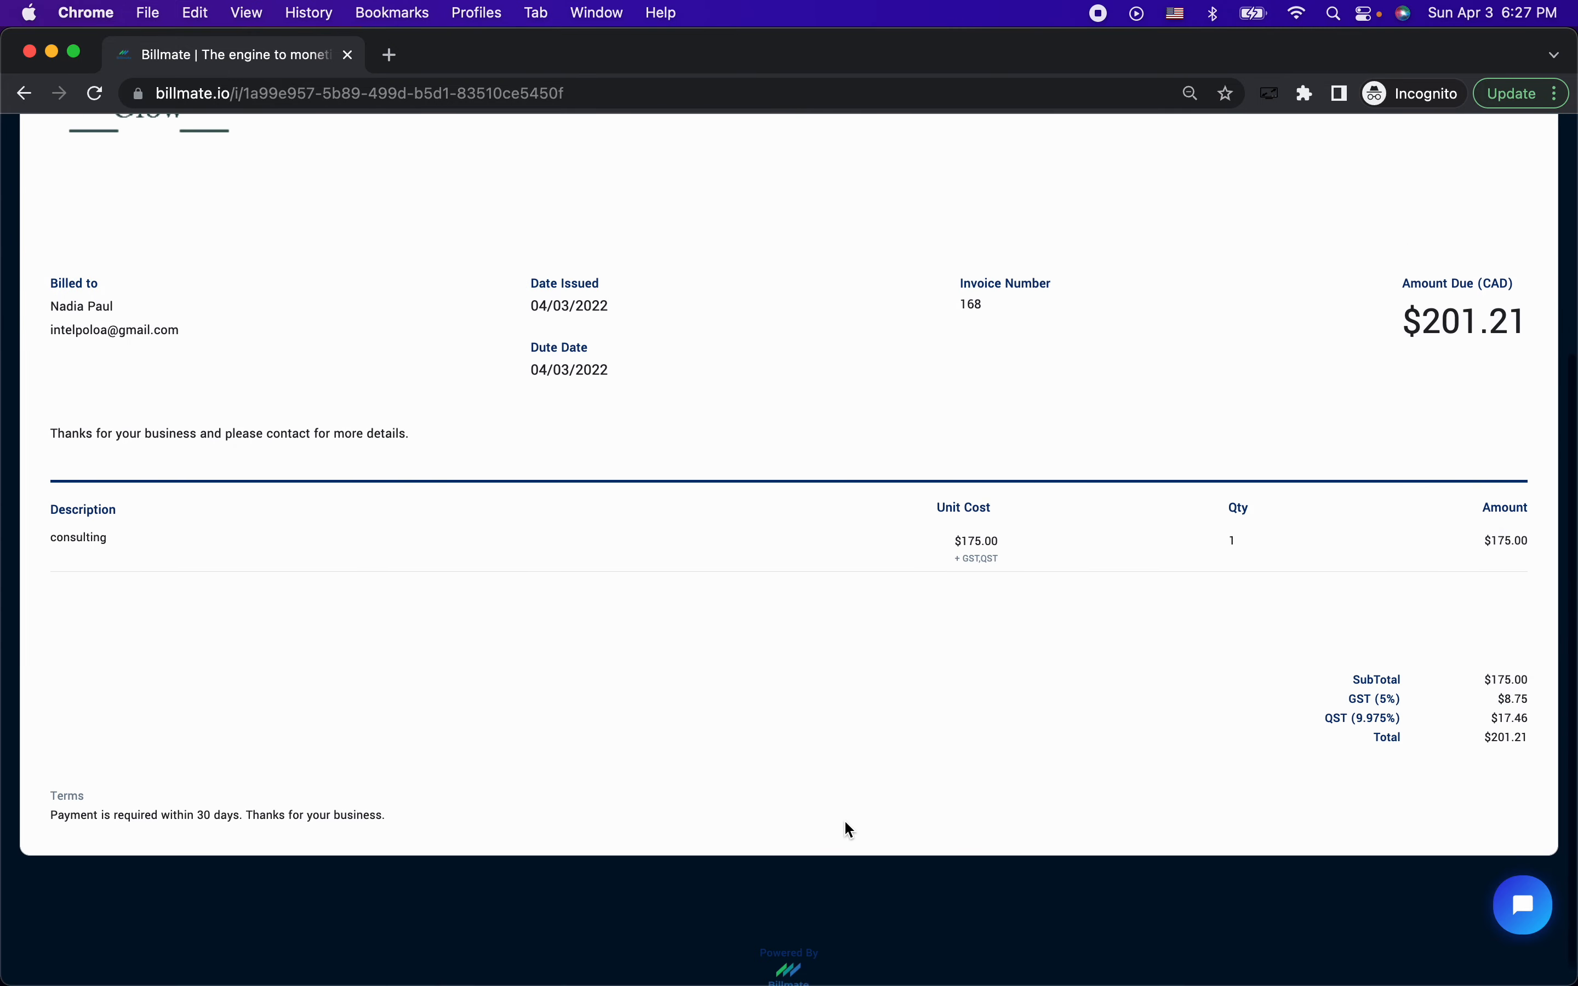
scroll(846, 823, down, 1)
scroll(845, 822, up, 3)
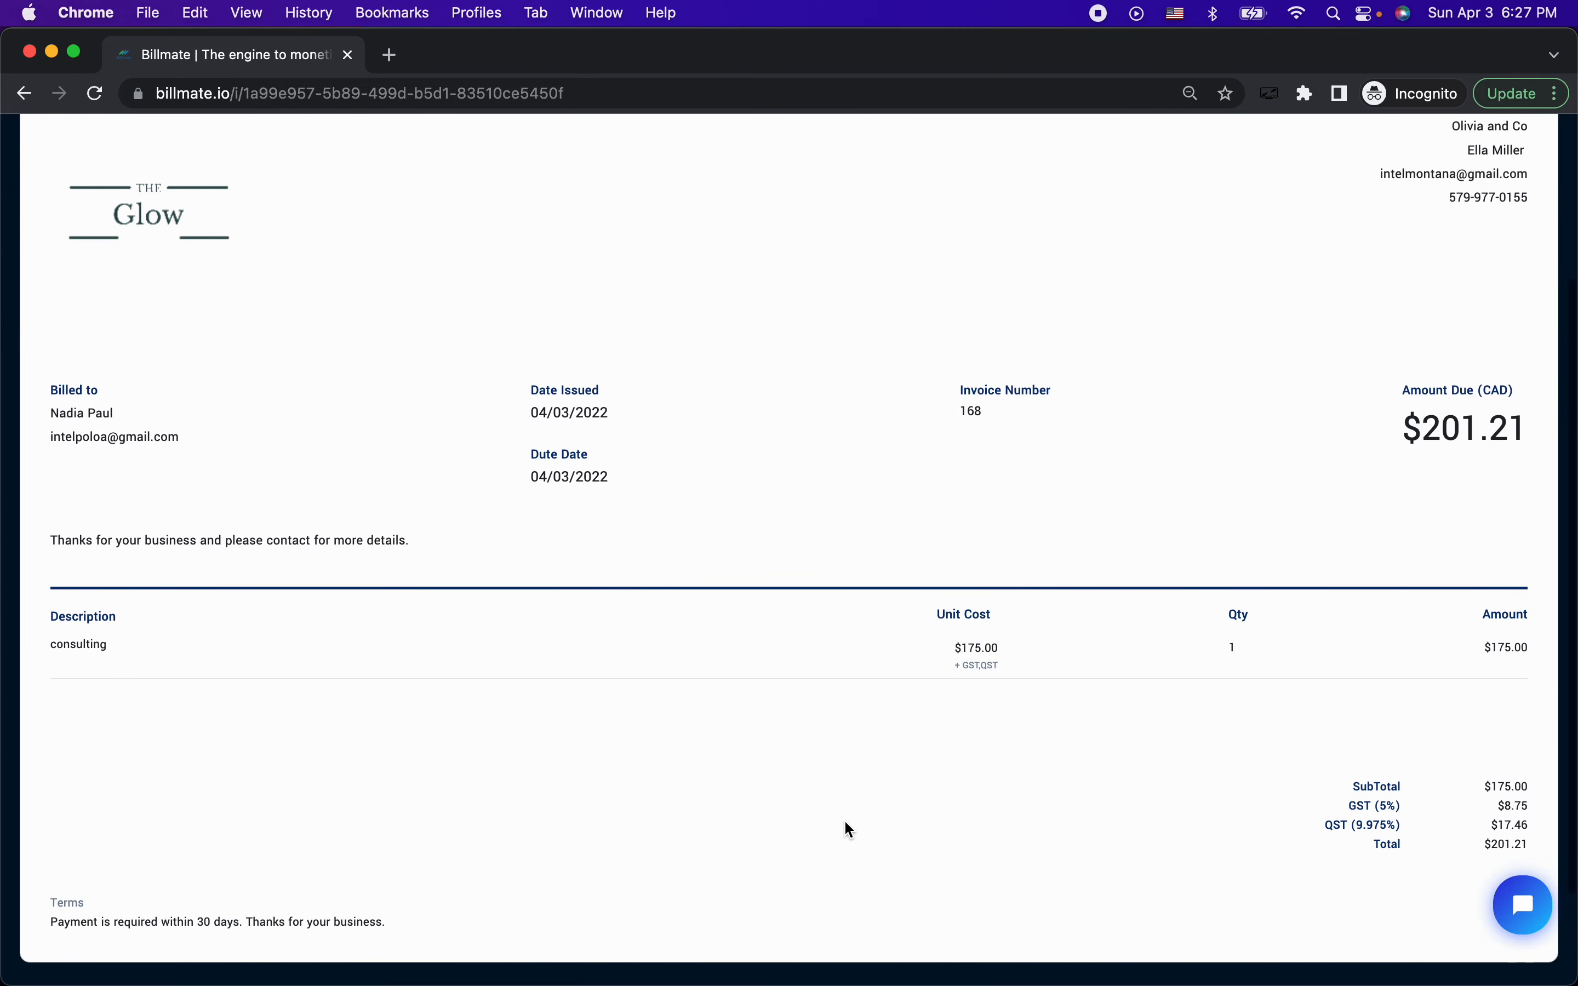
scroll(845, 822, down, 2)
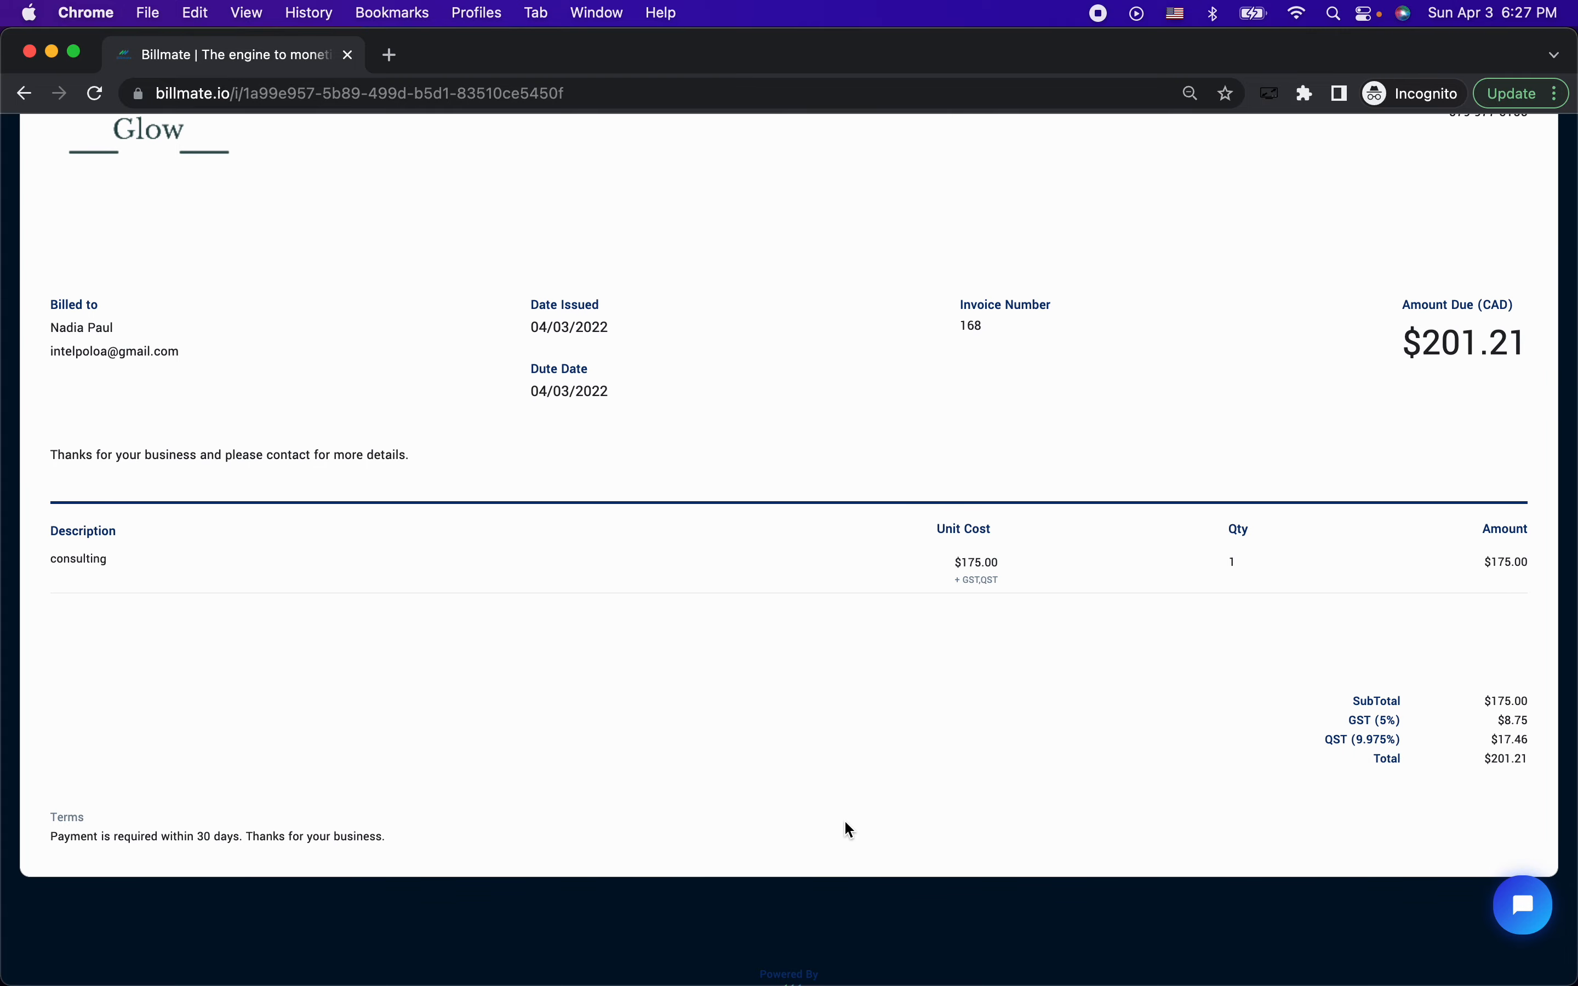
scroll(846, 823, up, 7)
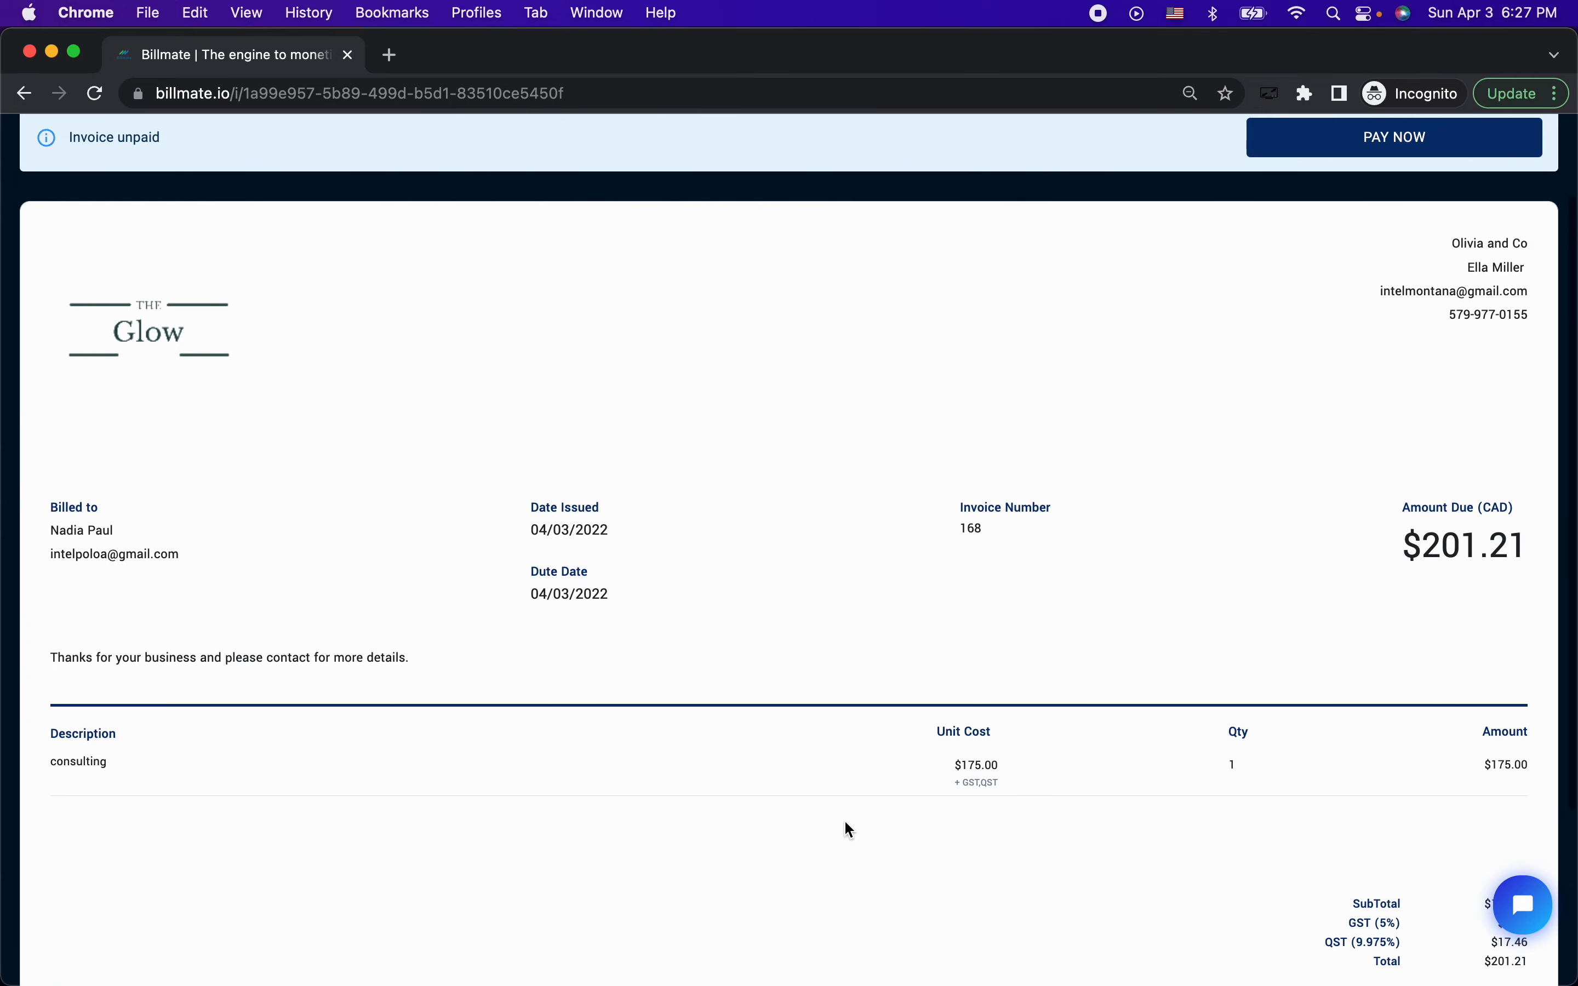
Step: Return to the invoice in the main window, deactivate Canadian taxes (TPS/TVQ) in its editor and save it
key(super+grave)
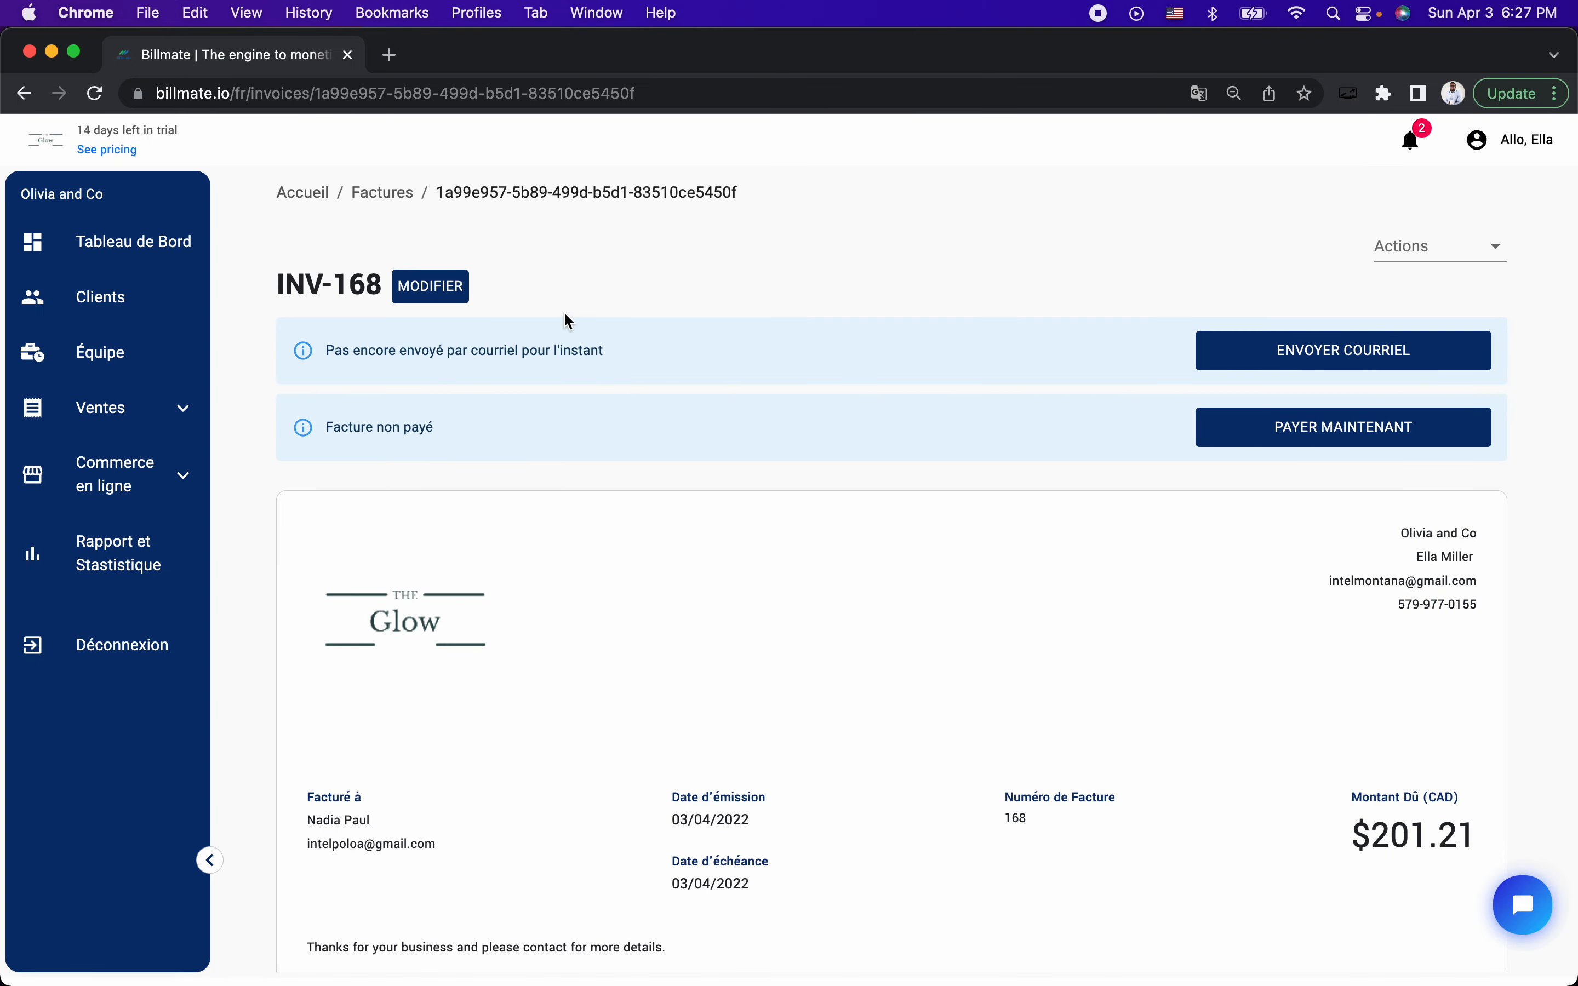
click(447, 288)
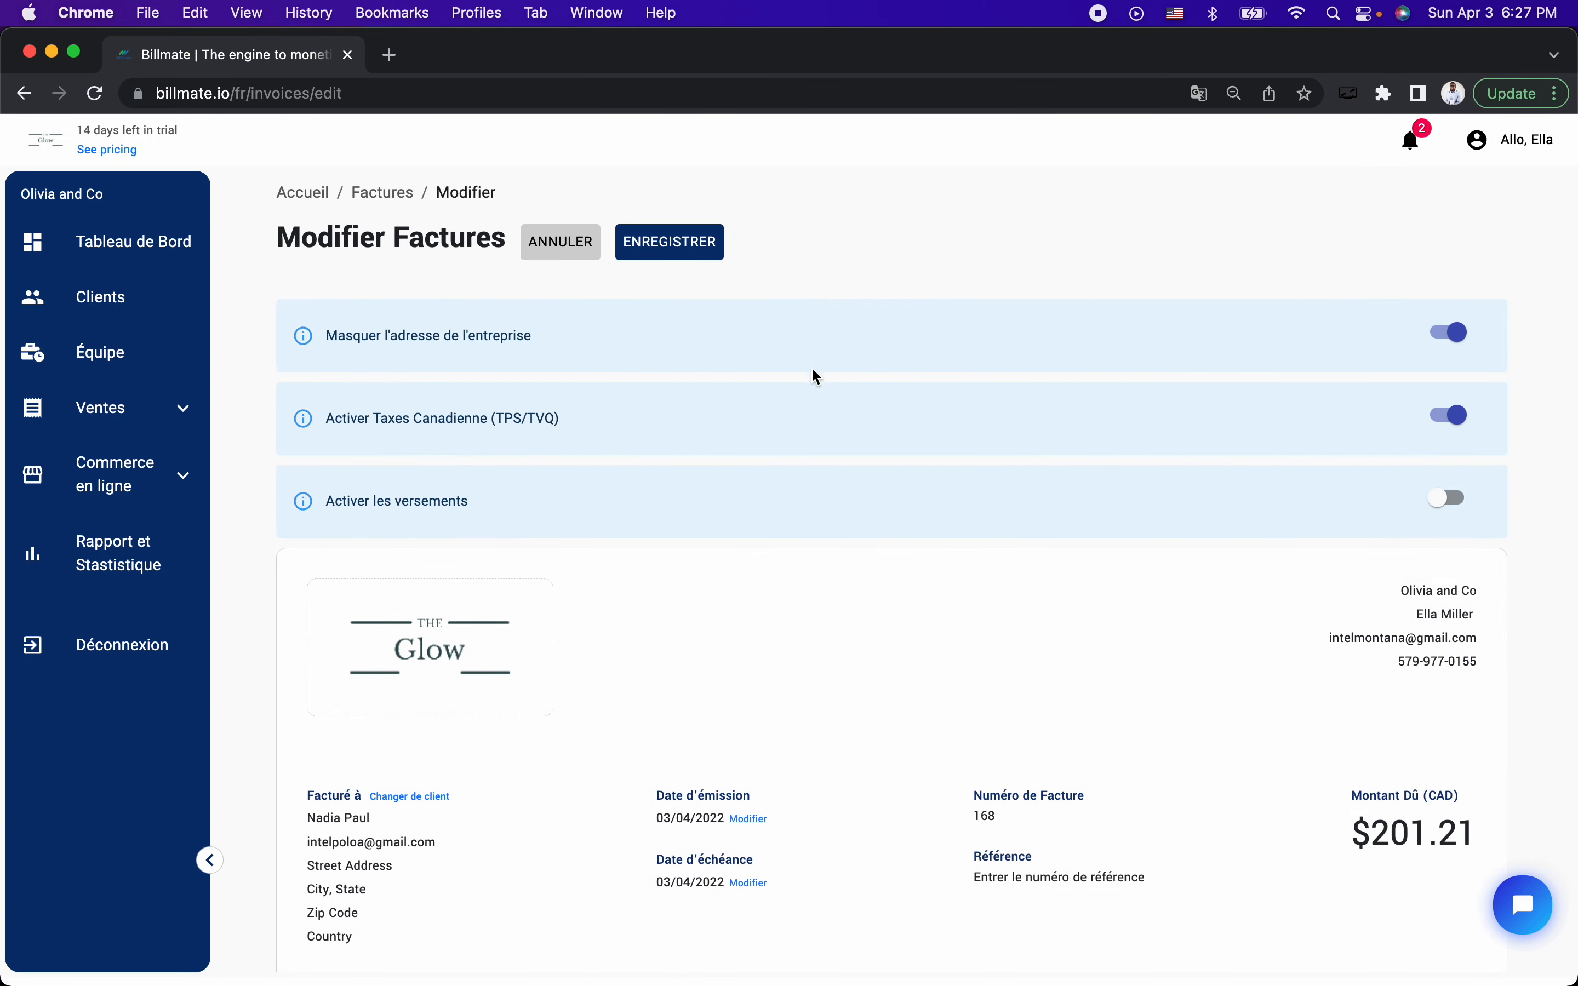
click(1434, 414)
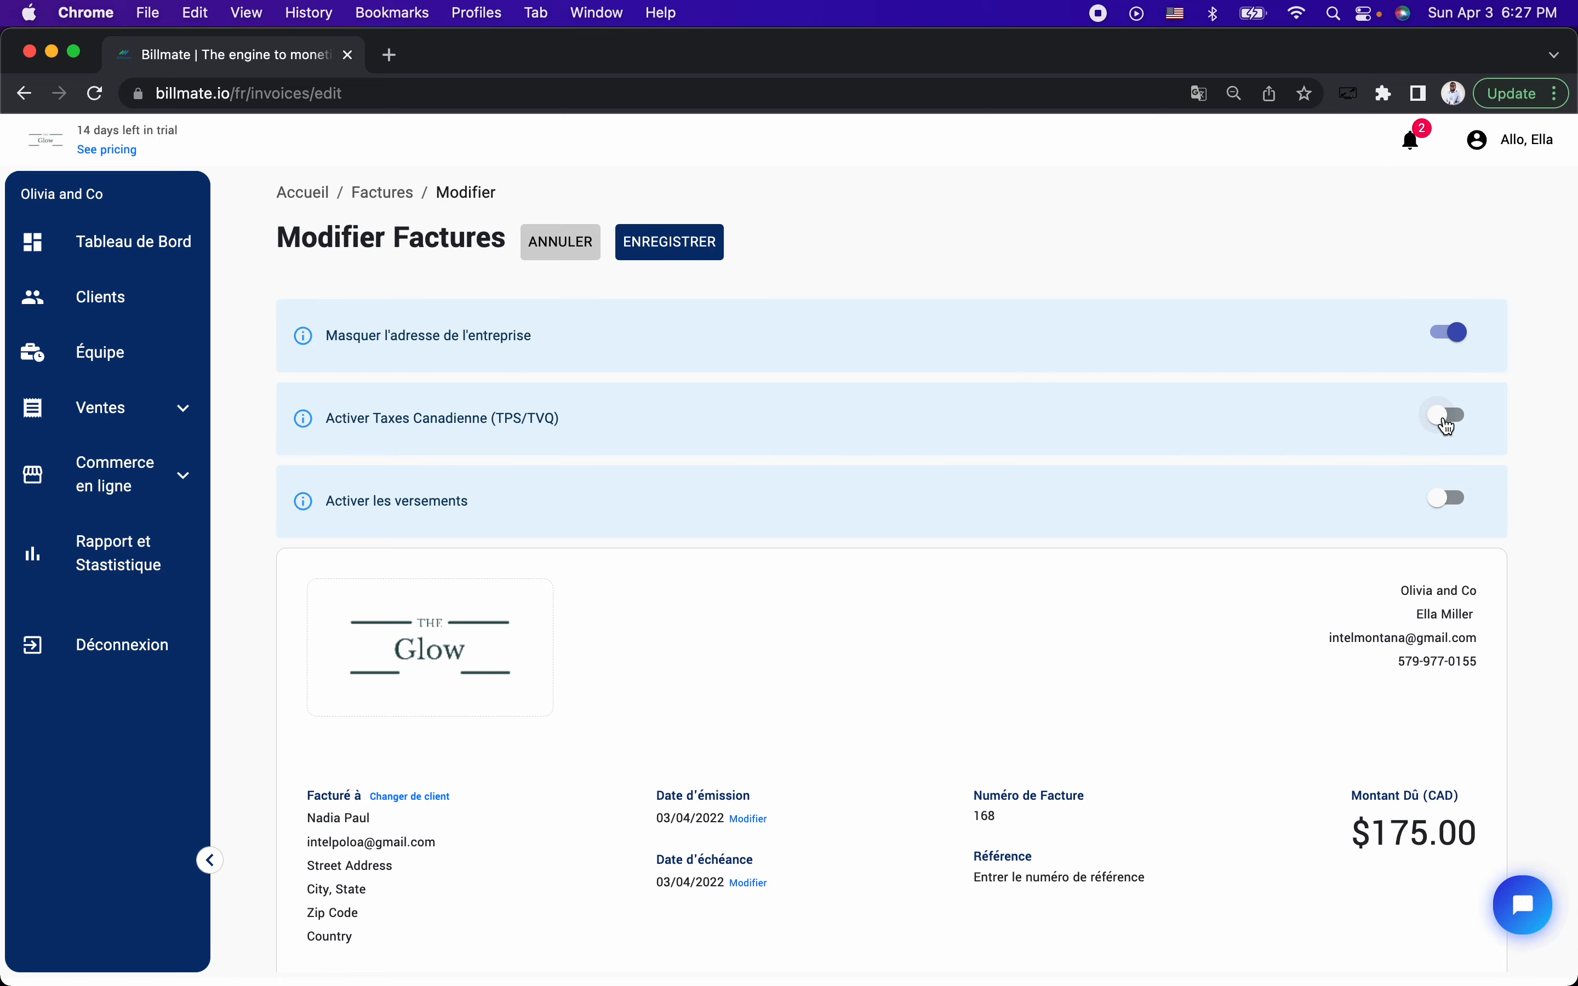
click(699, 236)
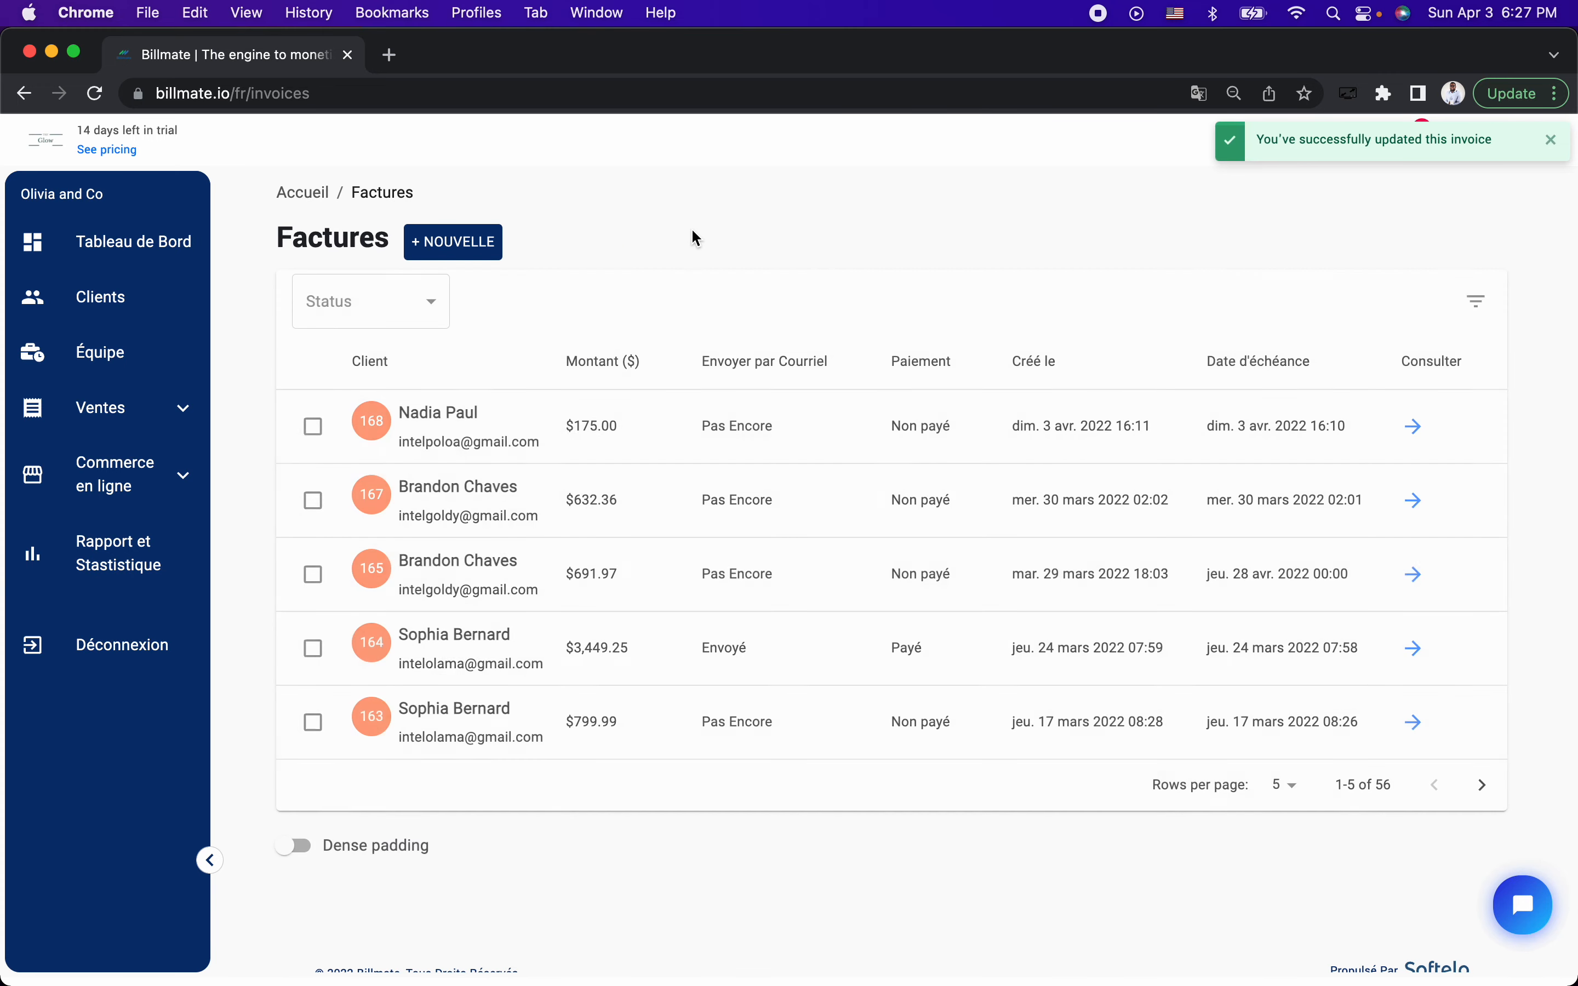
Step: Refresh the customer-facing invoice in the incognito window and examine its taxes and amount due without TPS/TVQ
key(super+grave)
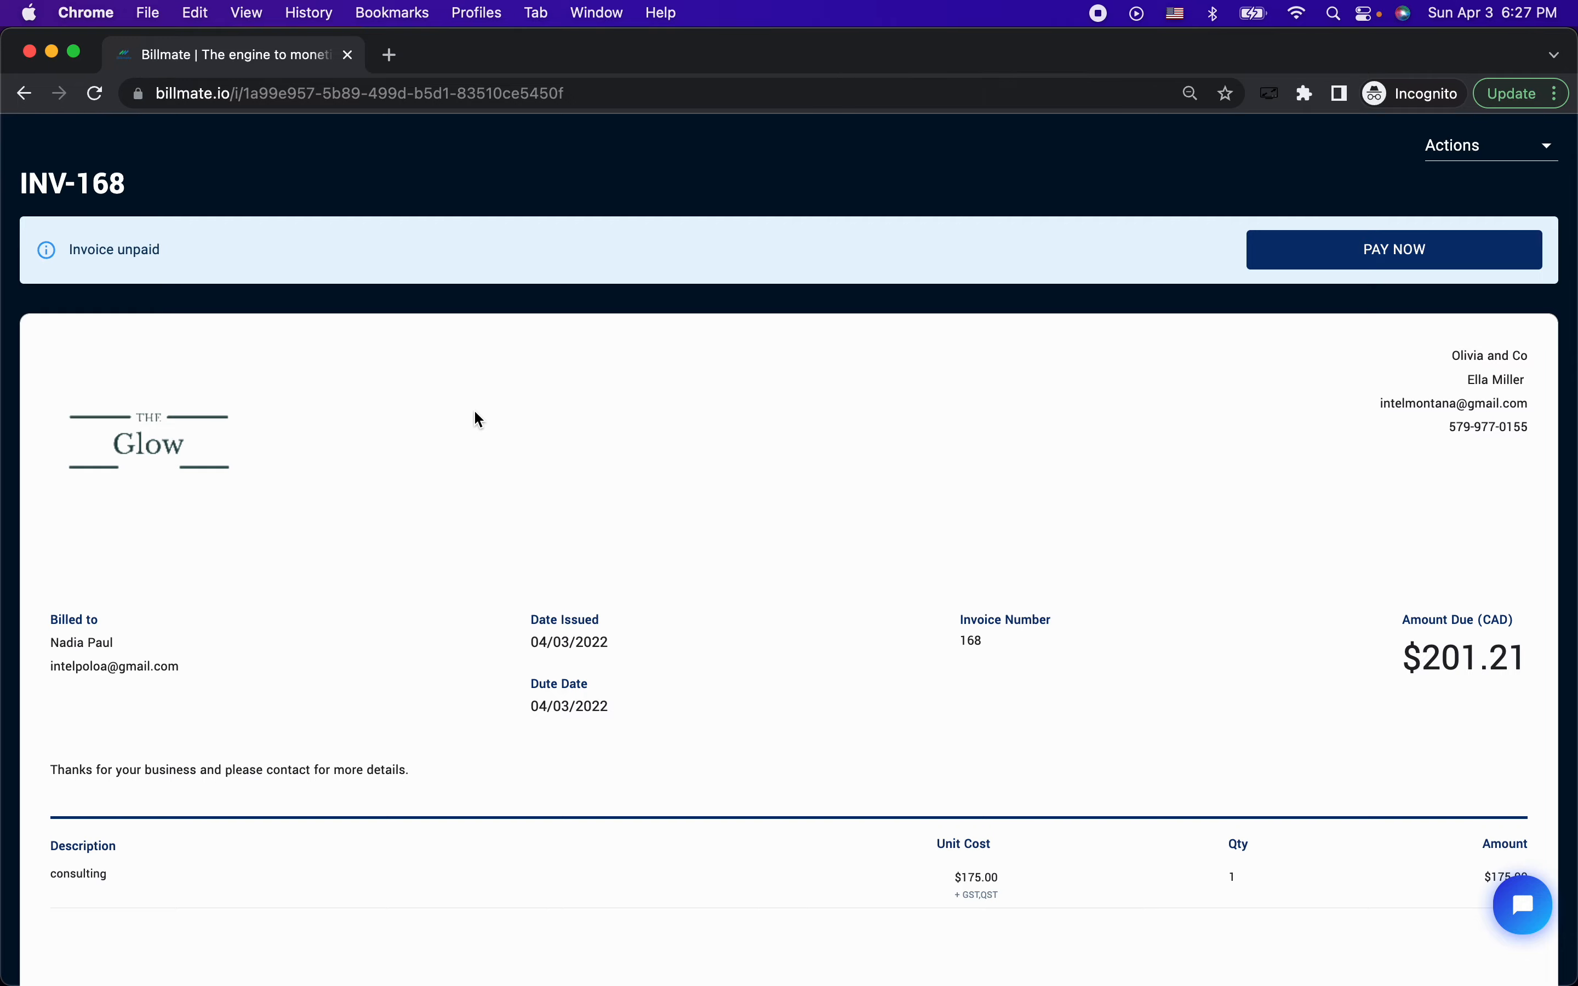
key(super+r)
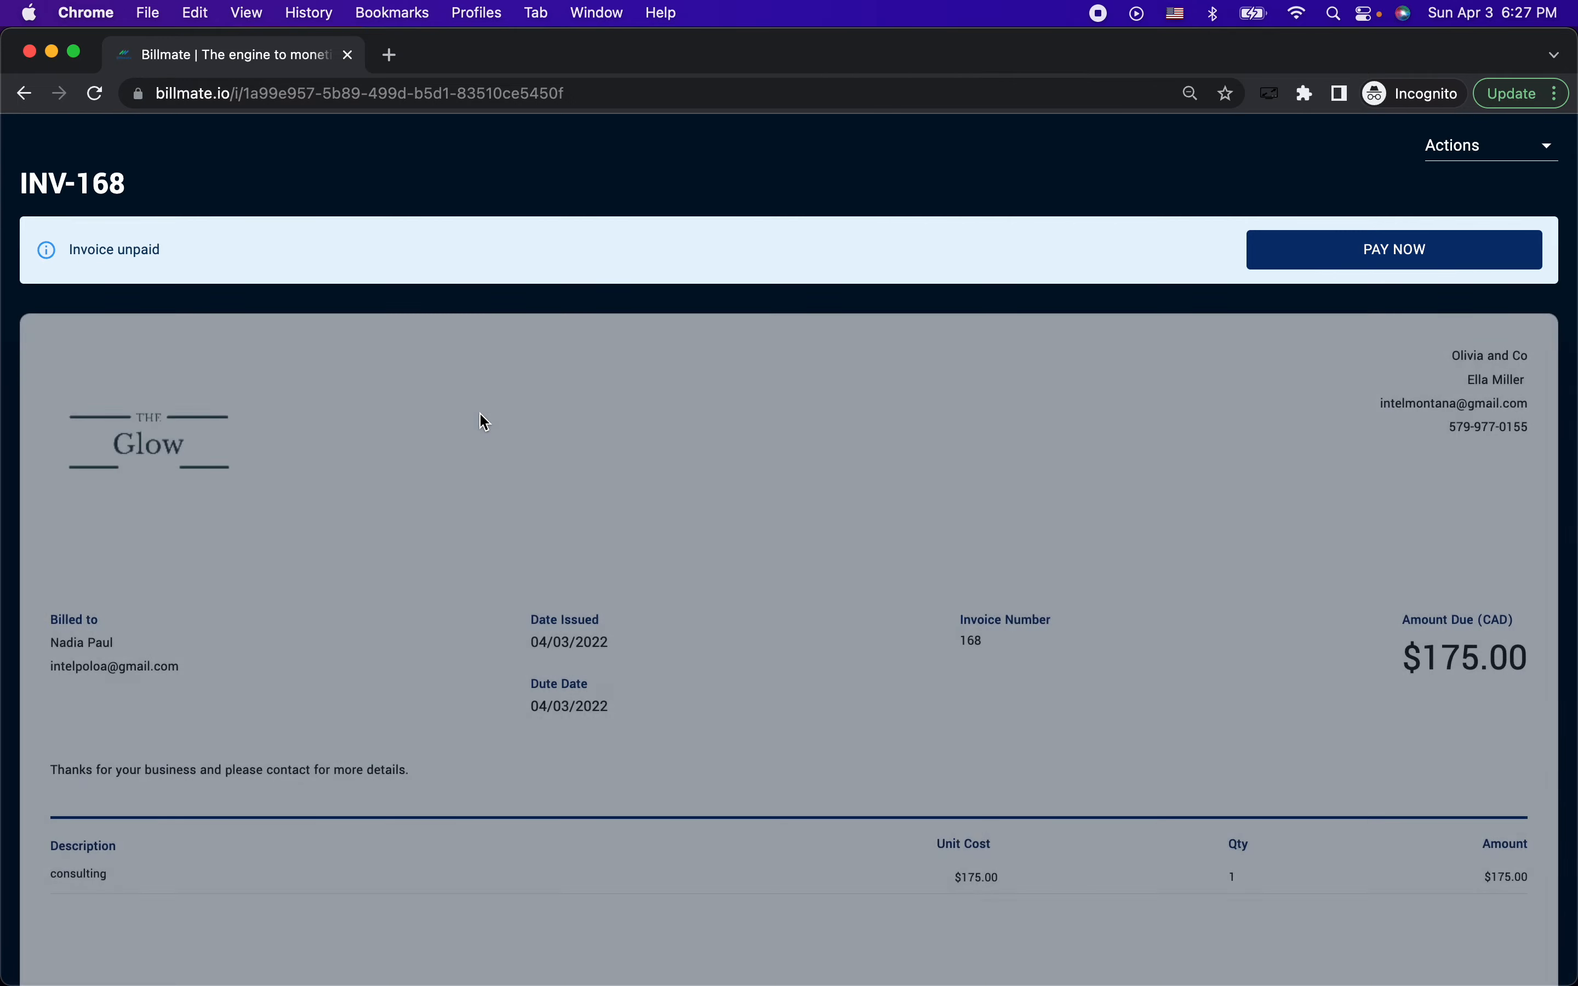
scroll(553, 536, down, 2)
scroll(552, 535, down, 3)
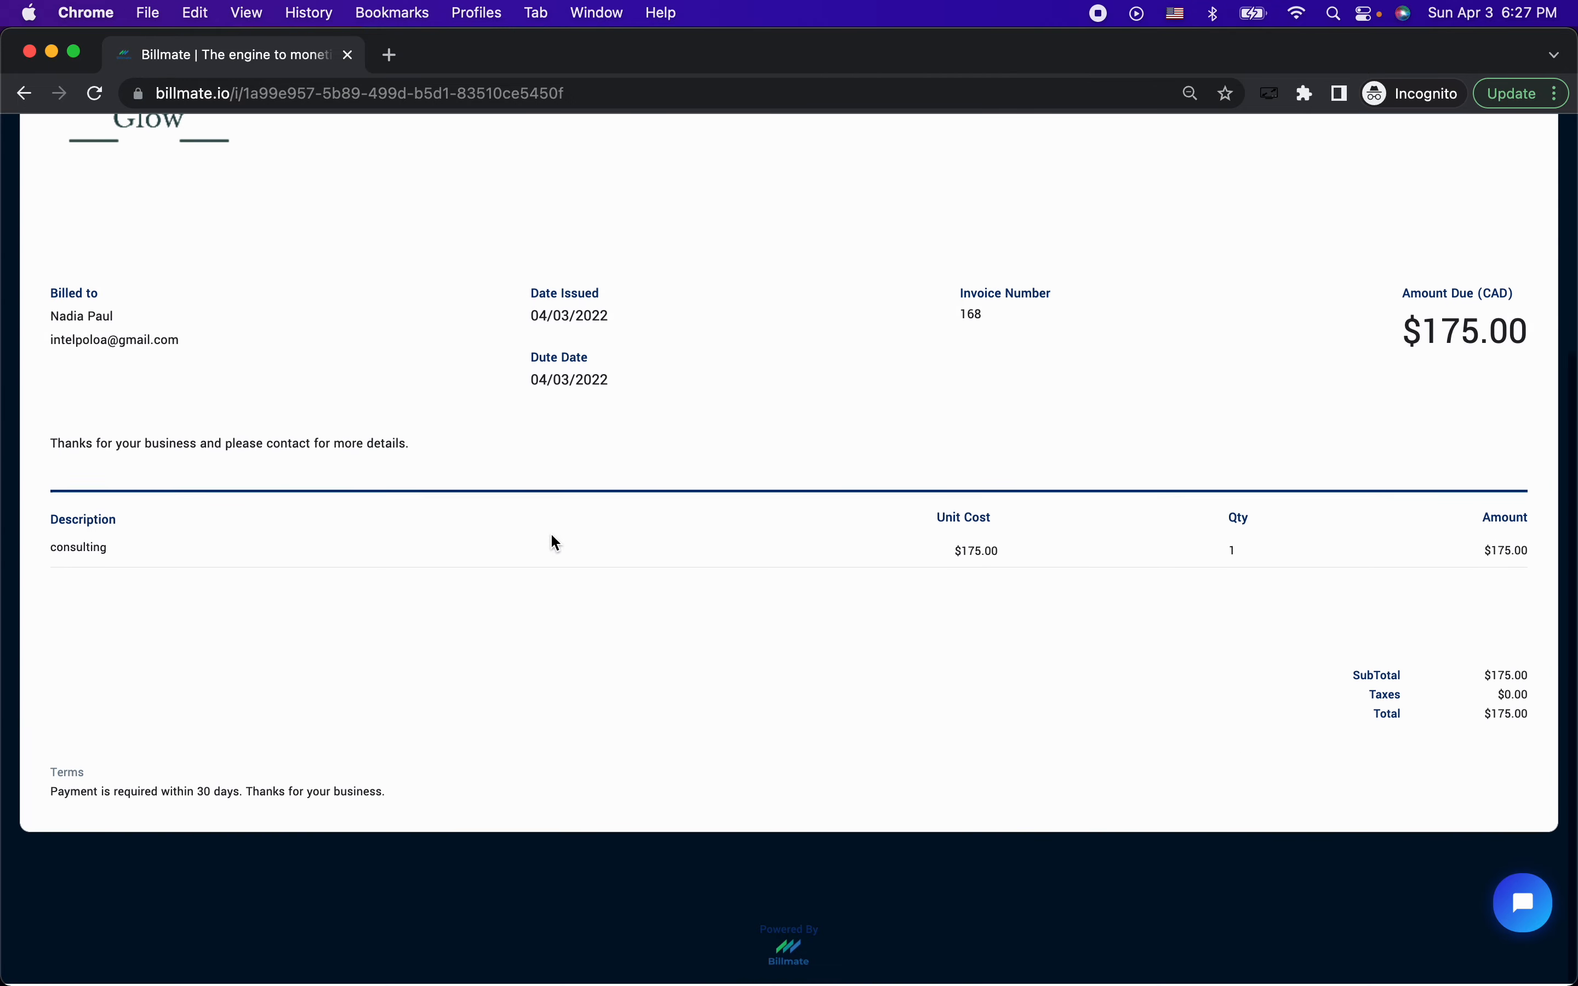
scroll(551, 535, up, 4)
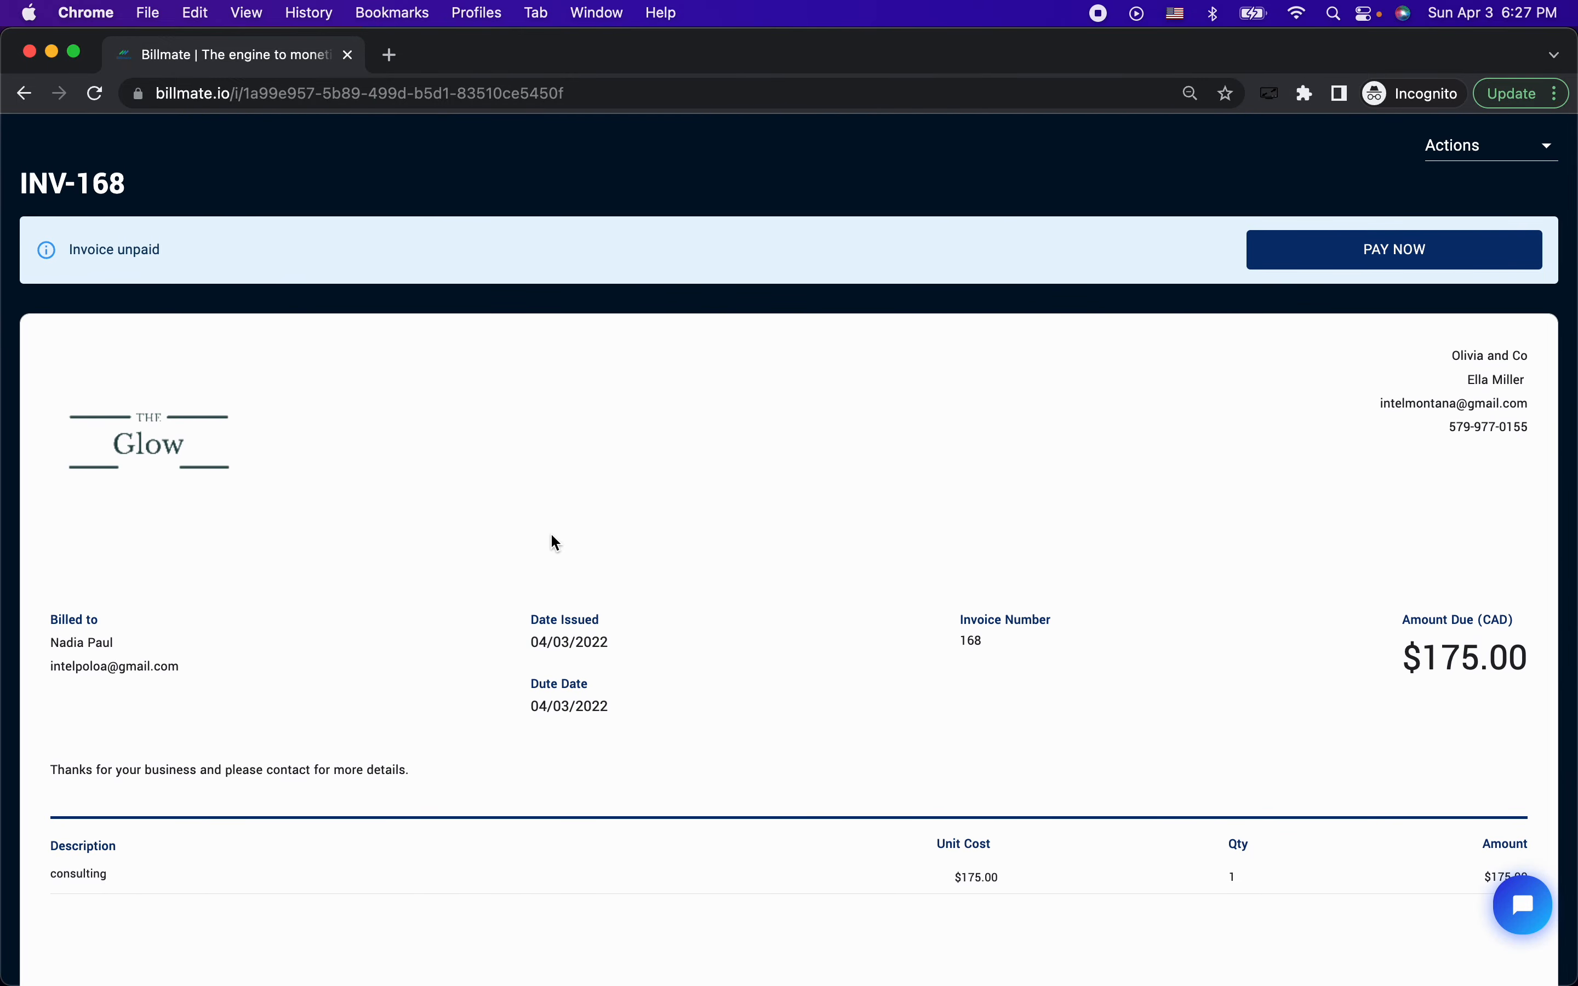
Step: Go back to the invoice list in the main window and open the newest invoice
key(super+[)
click(391, 428)
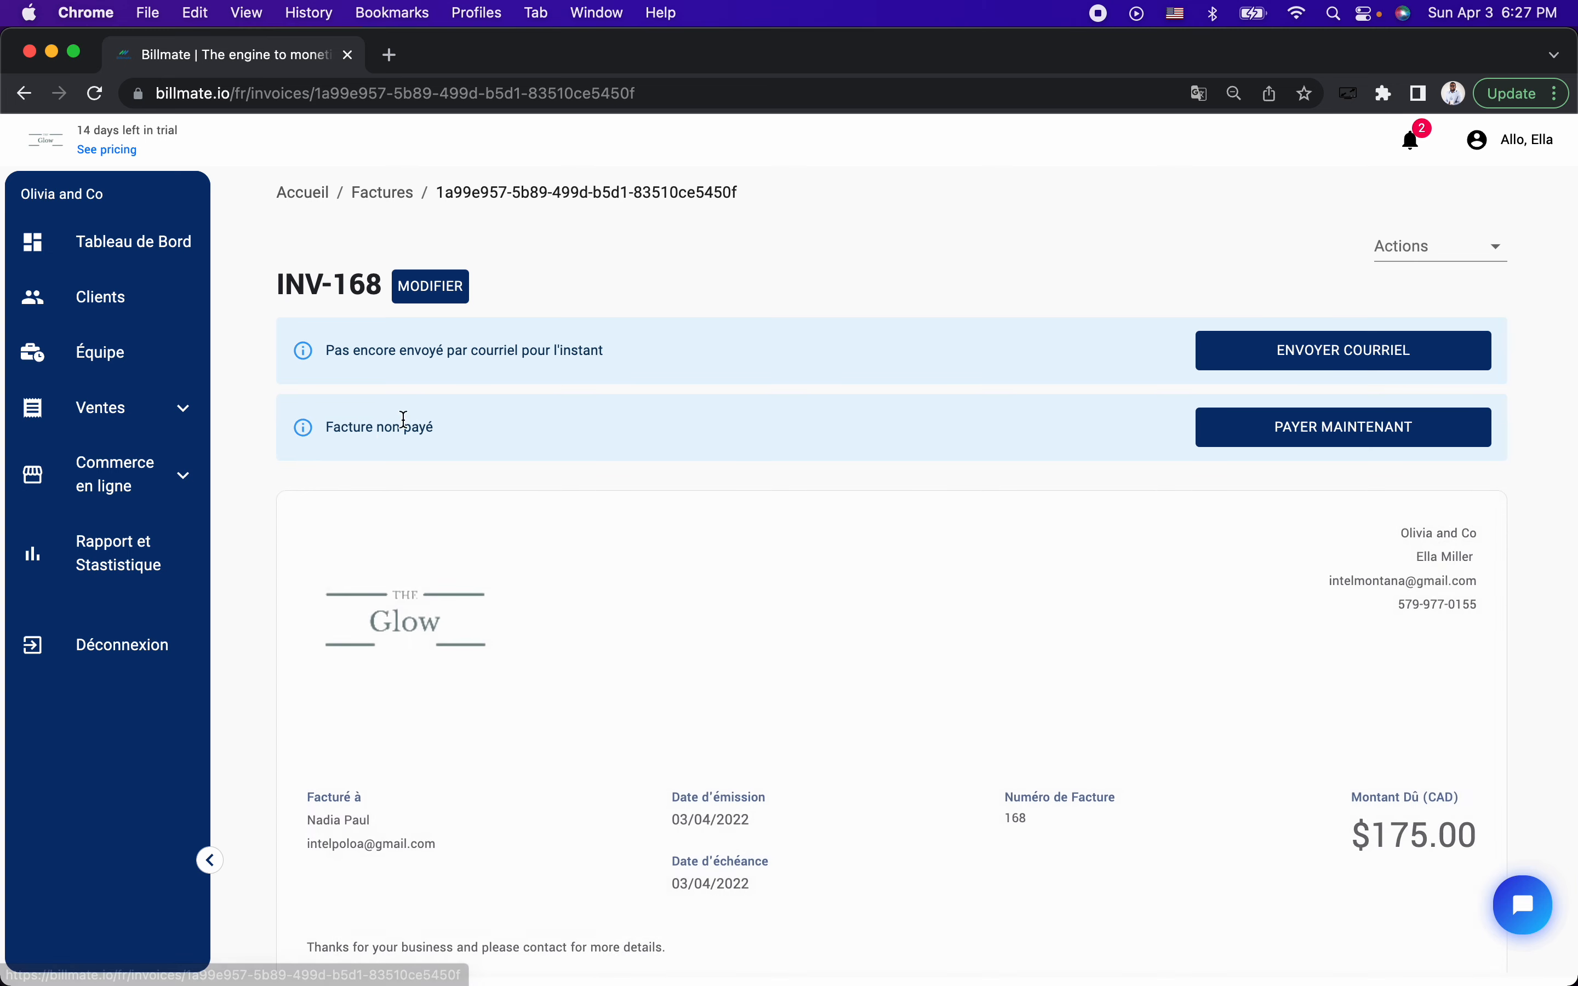
click(430, 287)
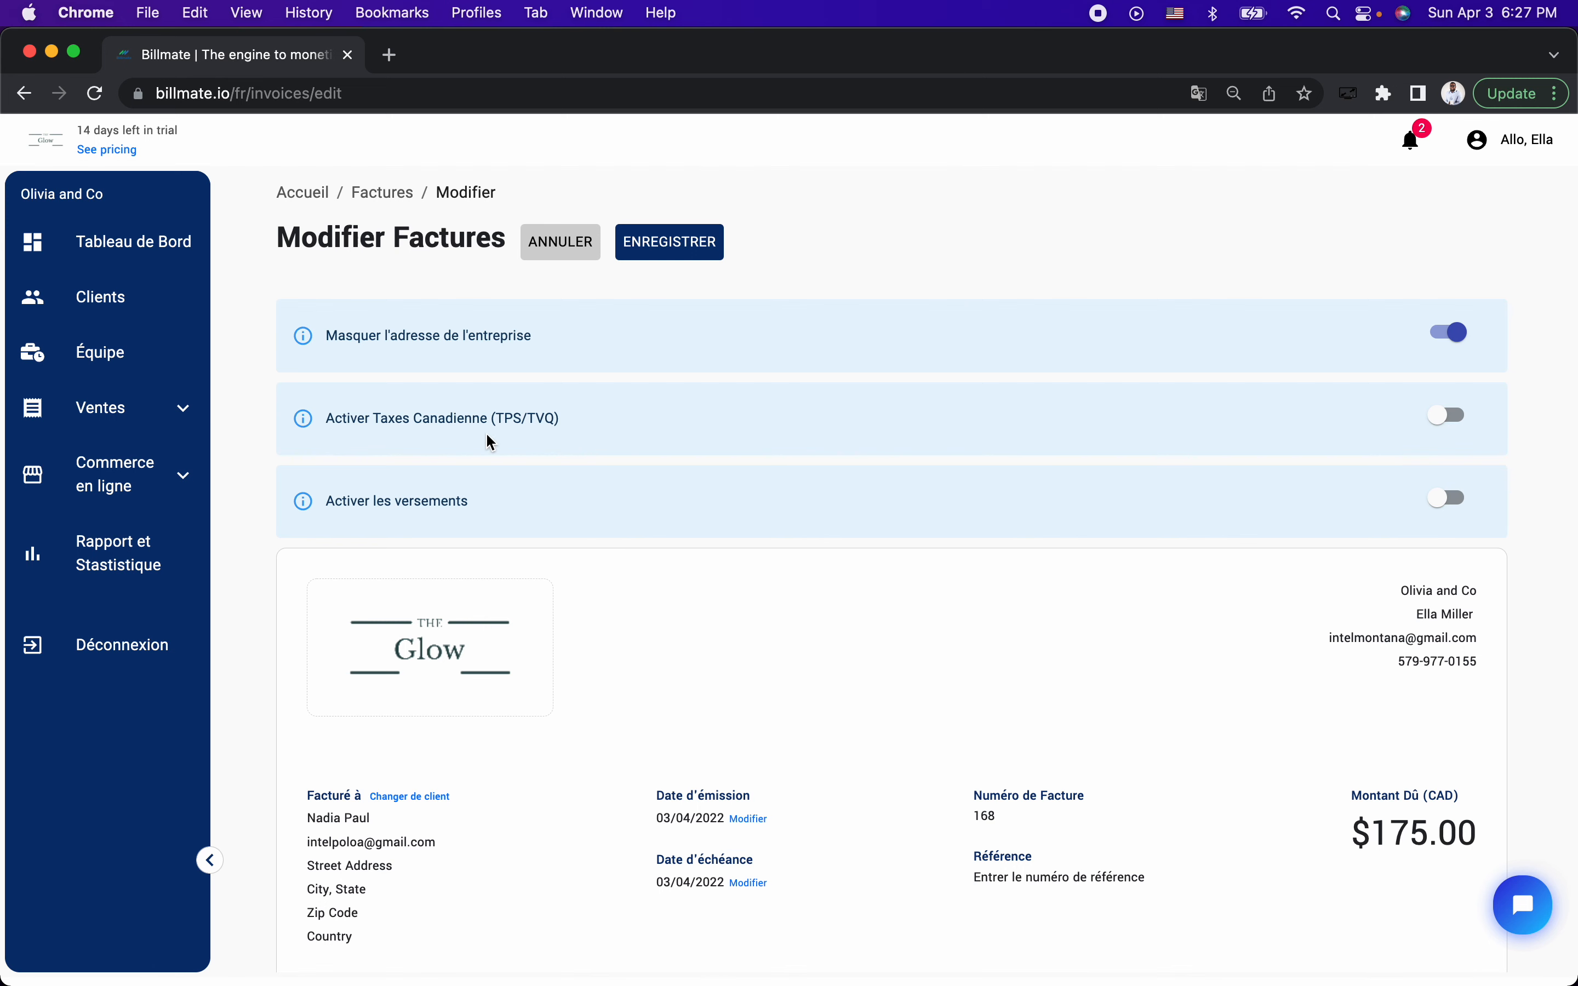
scroll(491, 442, down, 1)
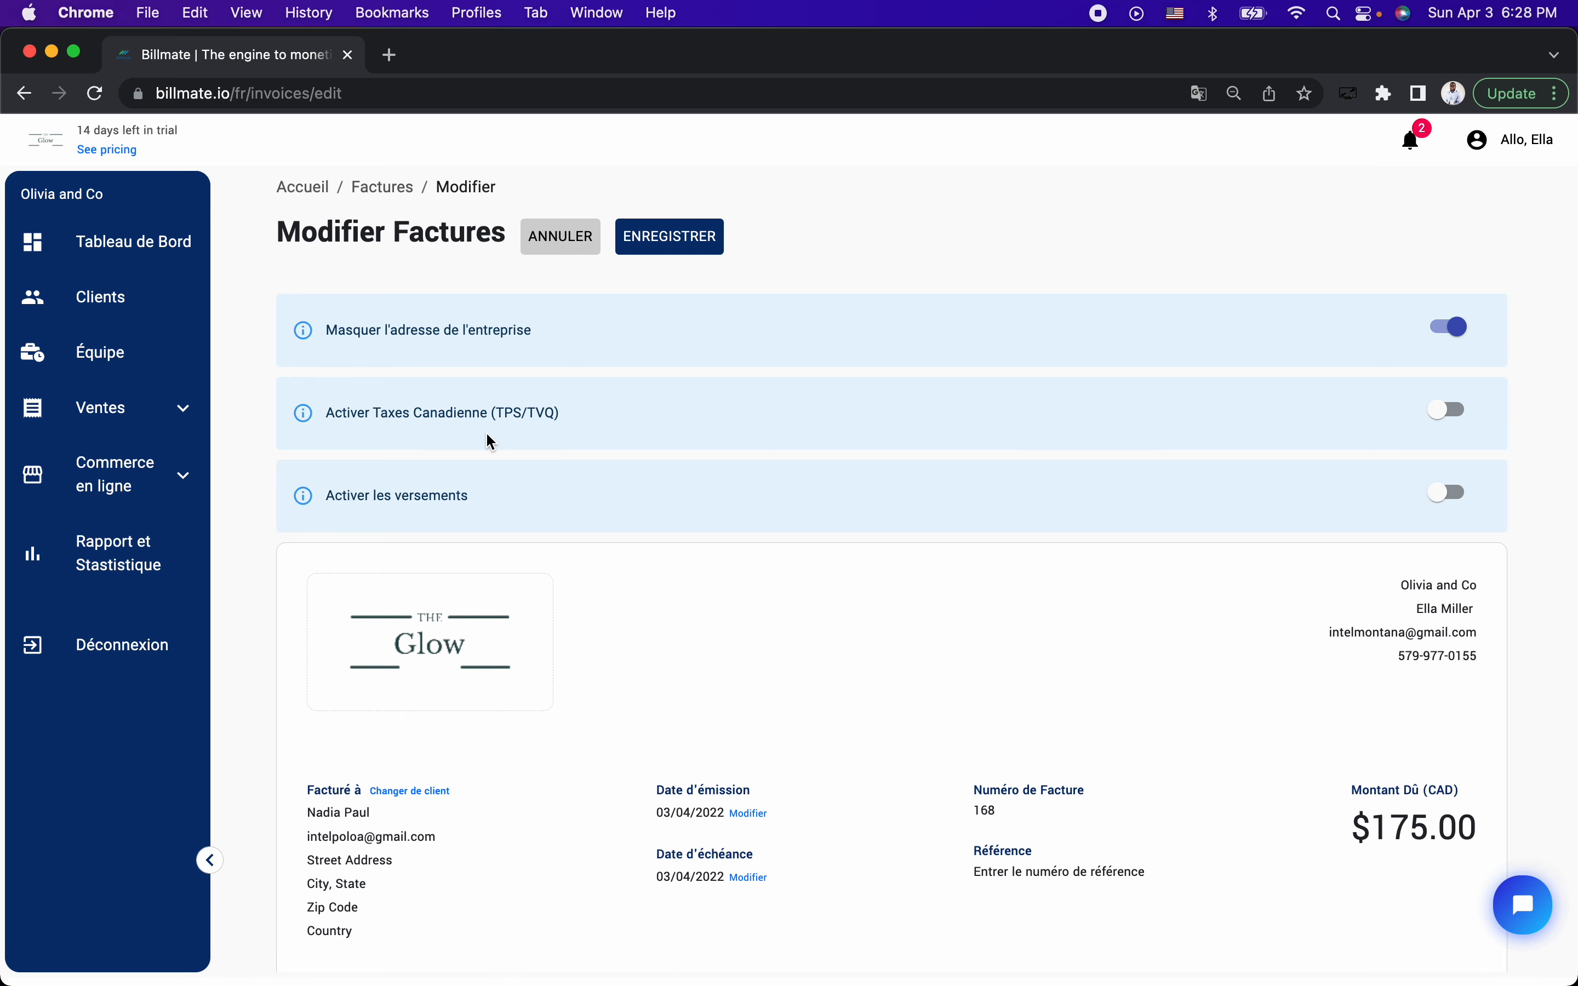
scroll(491, 442, down, 1)
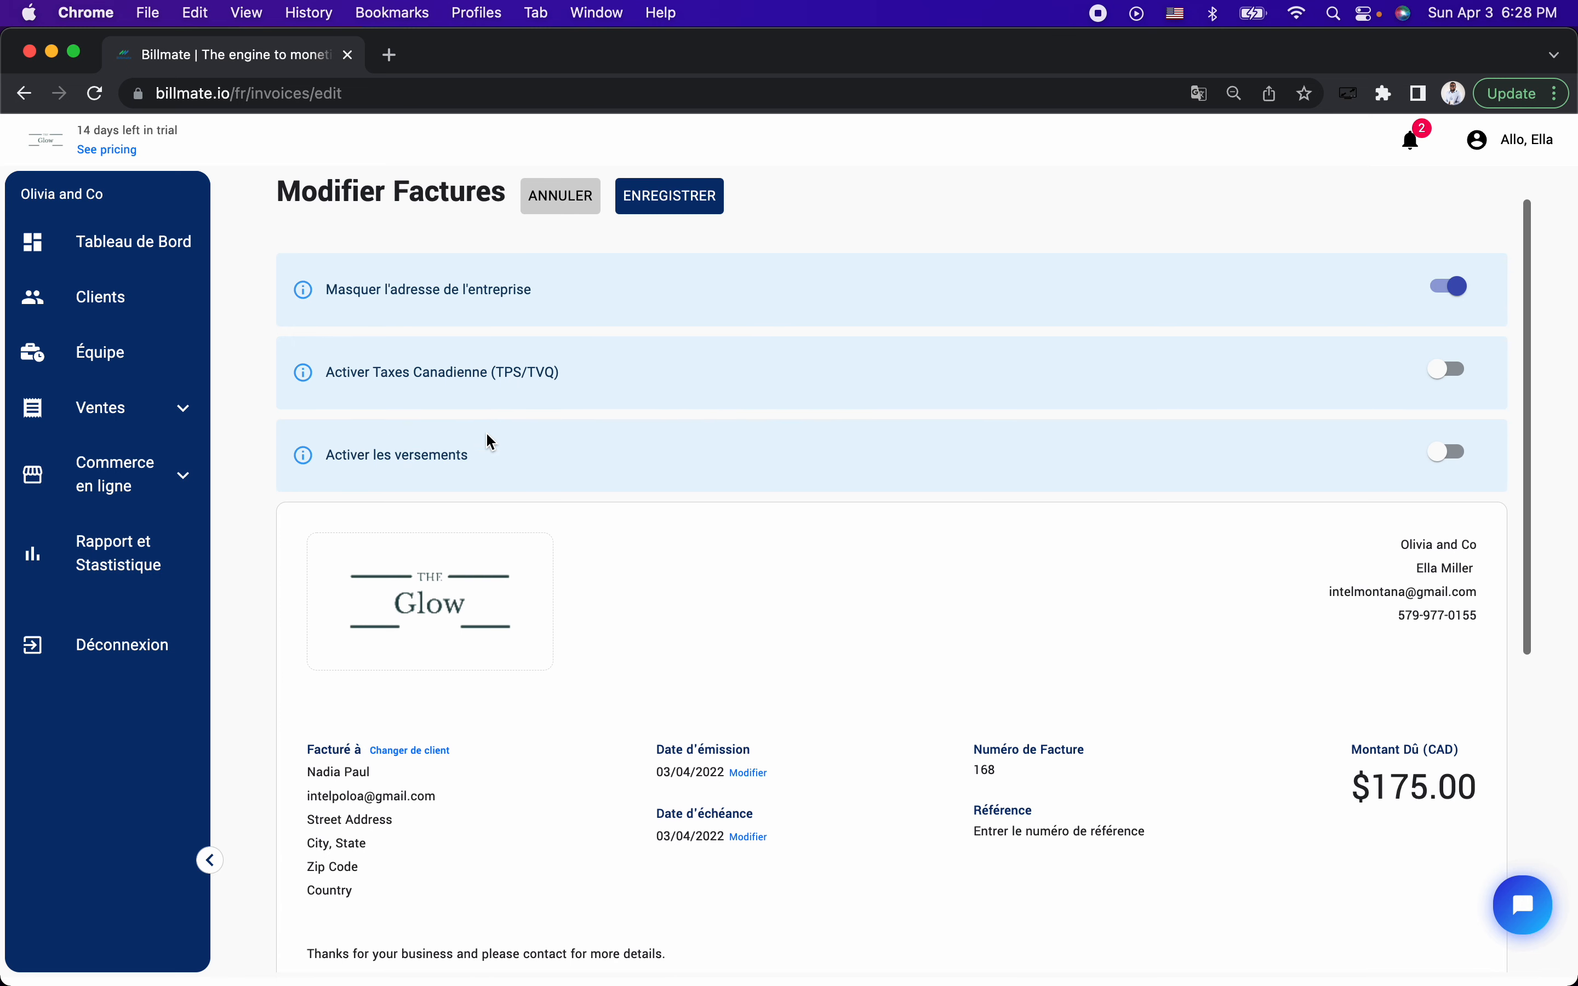
click(562, 198)
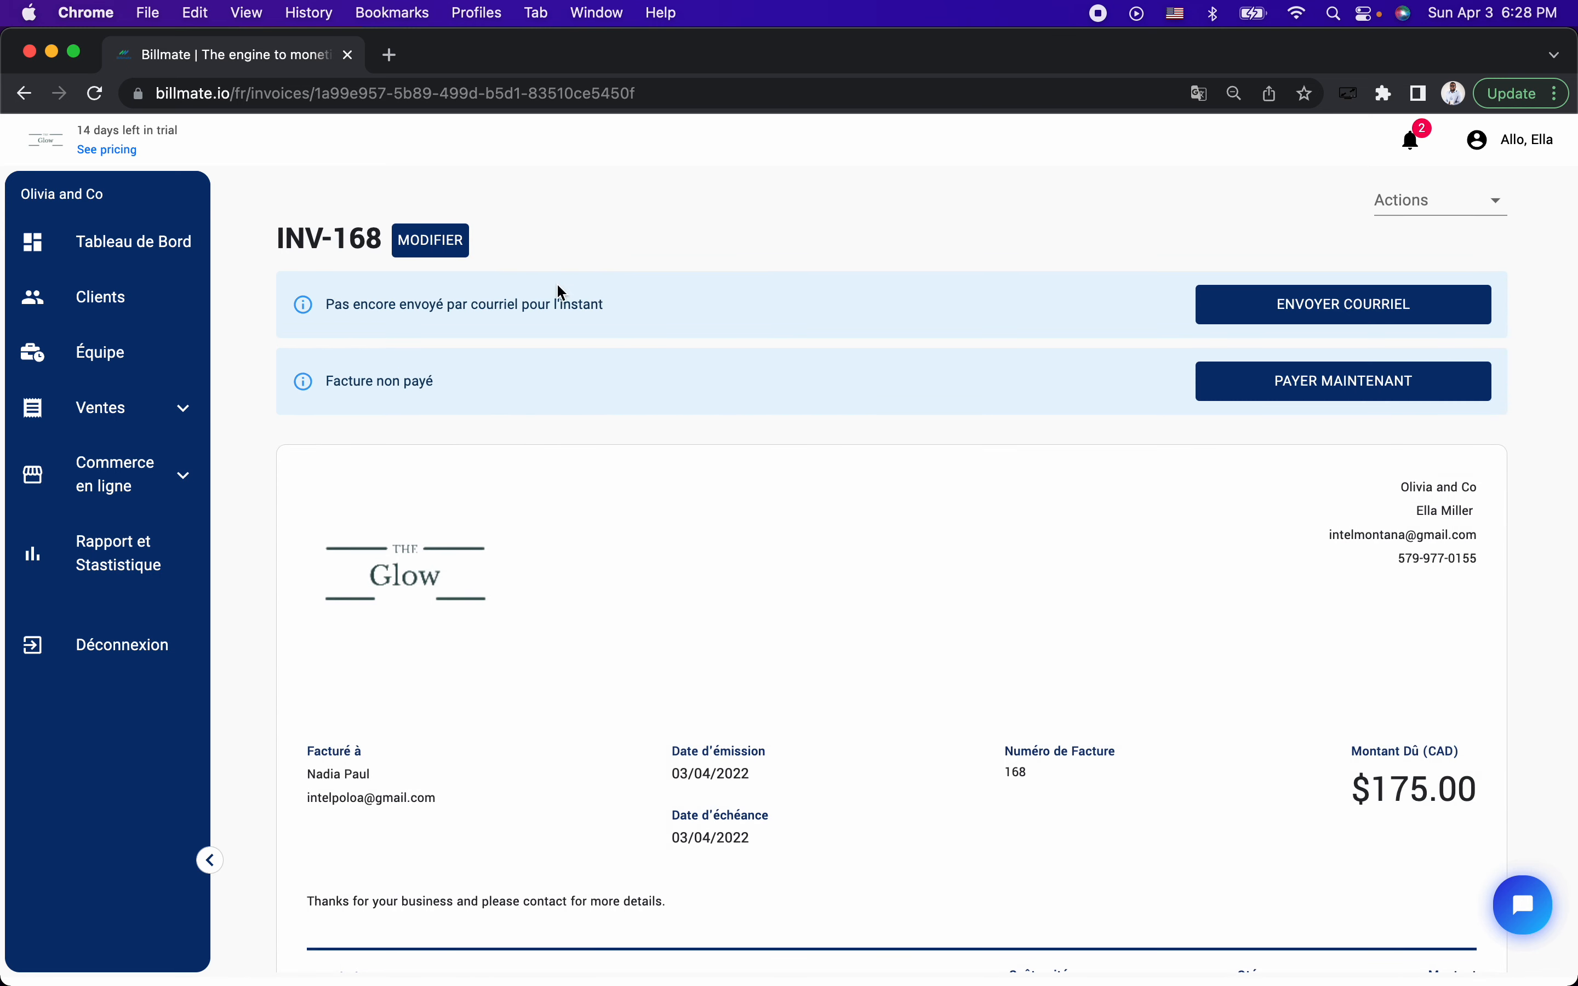
Step: Open the invoice for editing, add an empty second line item and activate Canadian taxes (TPS/TVQ)
click(448, 257)
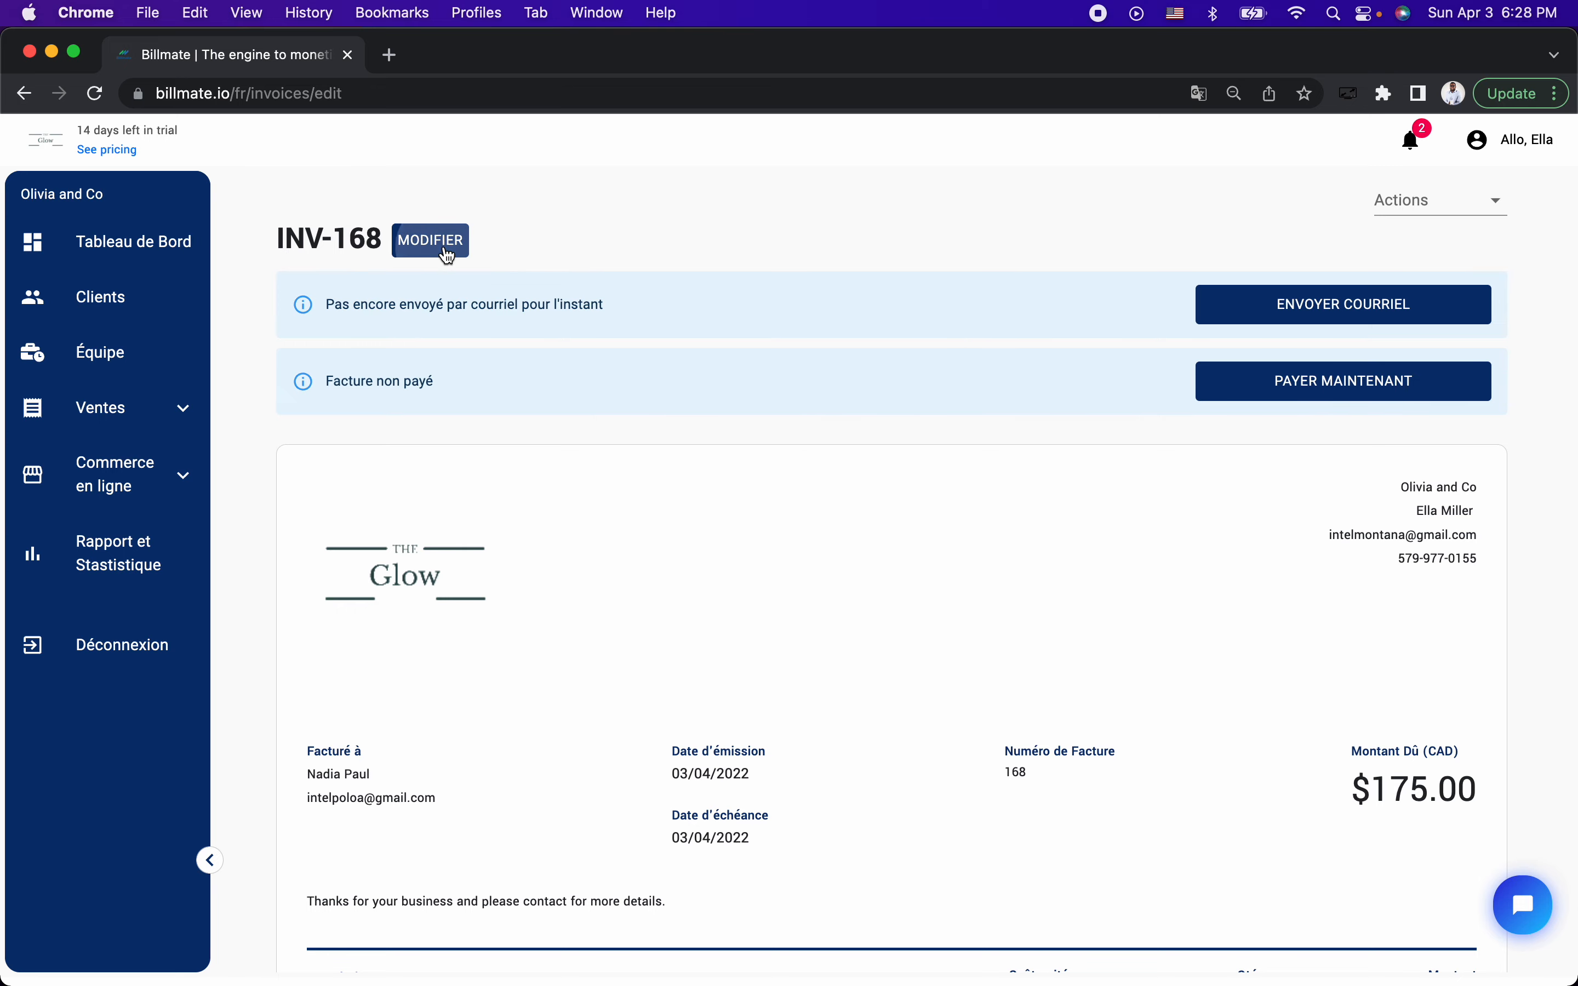
scroll(697, 682, down, 8)
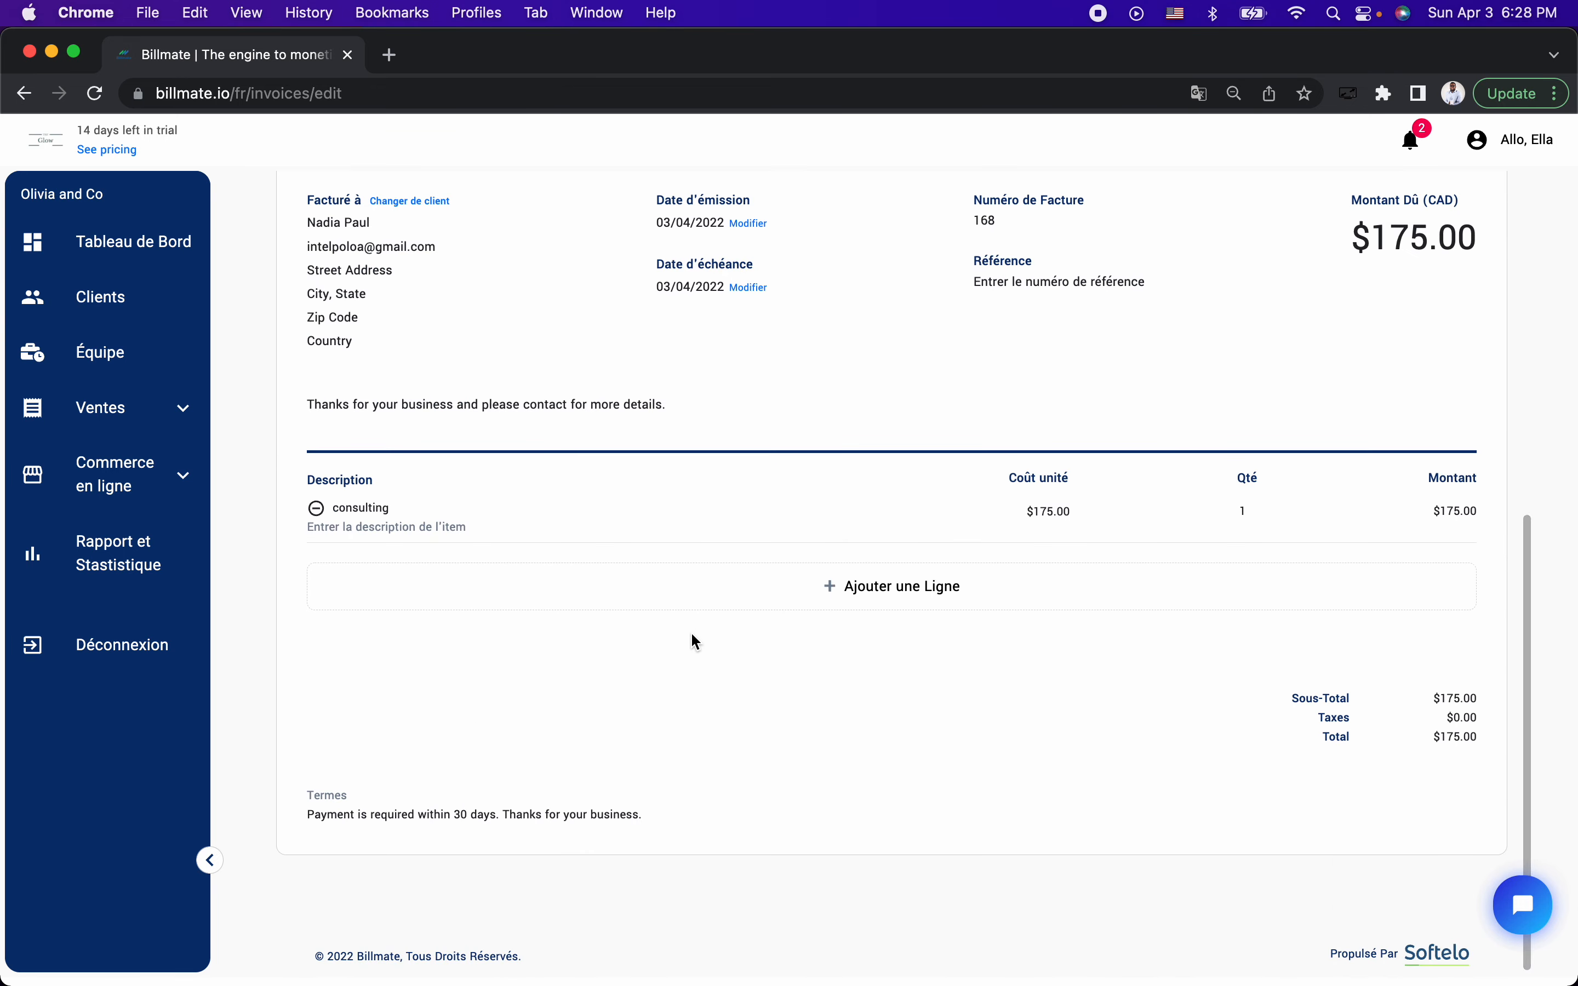
click(686, 607)
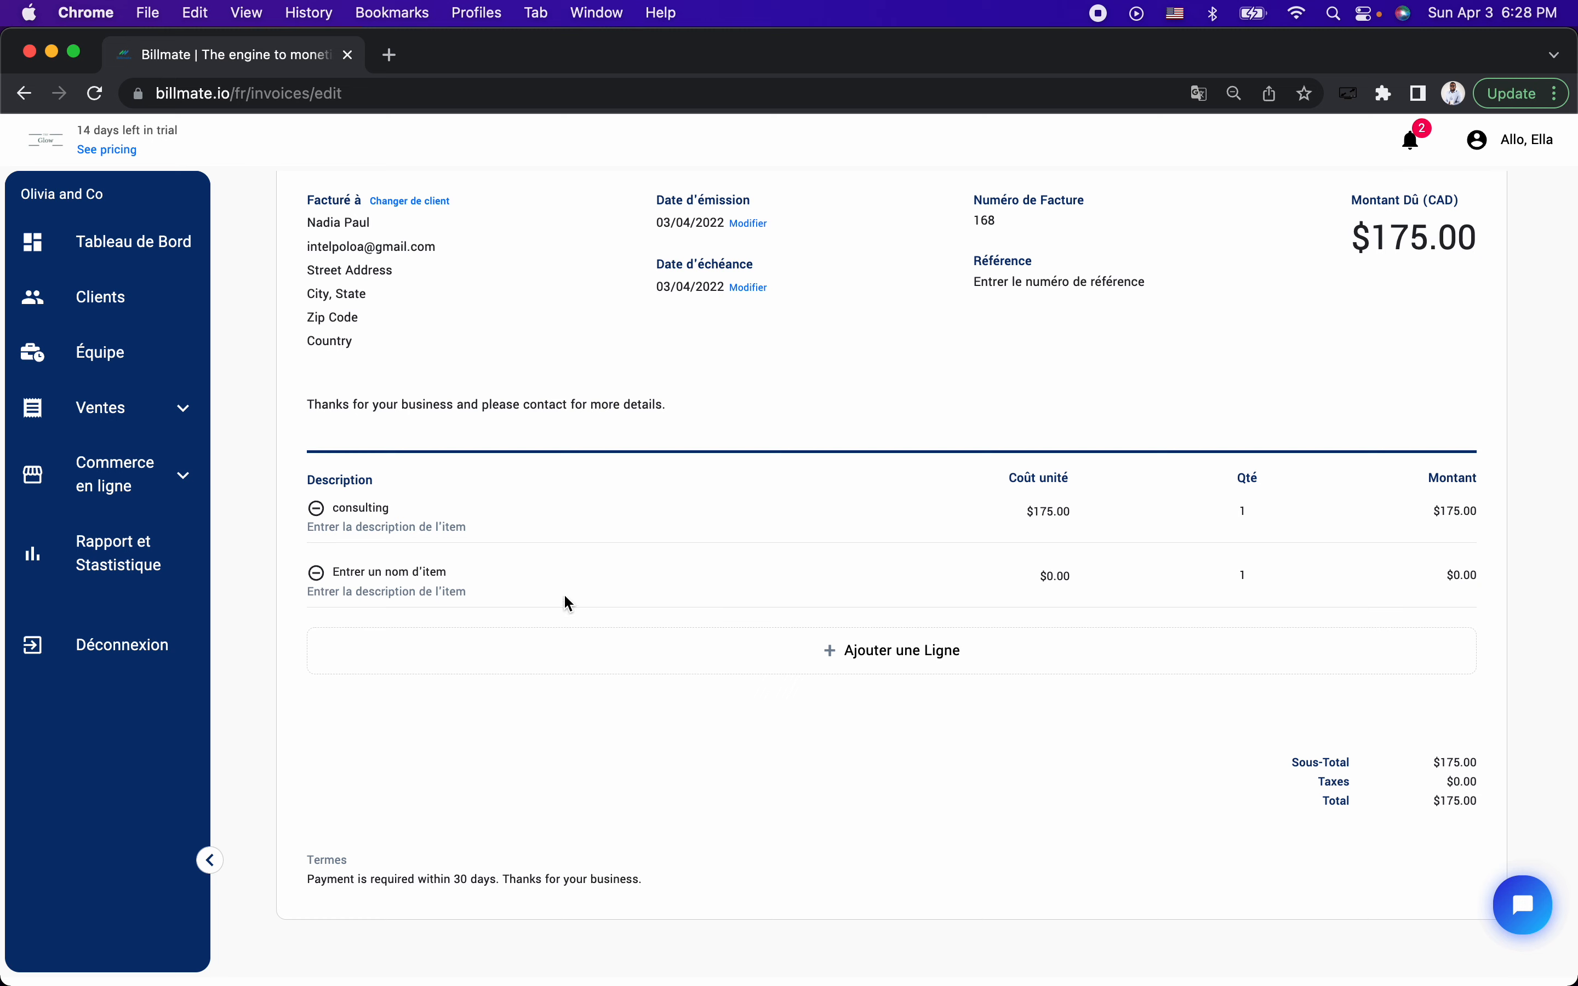
click(424, 572)
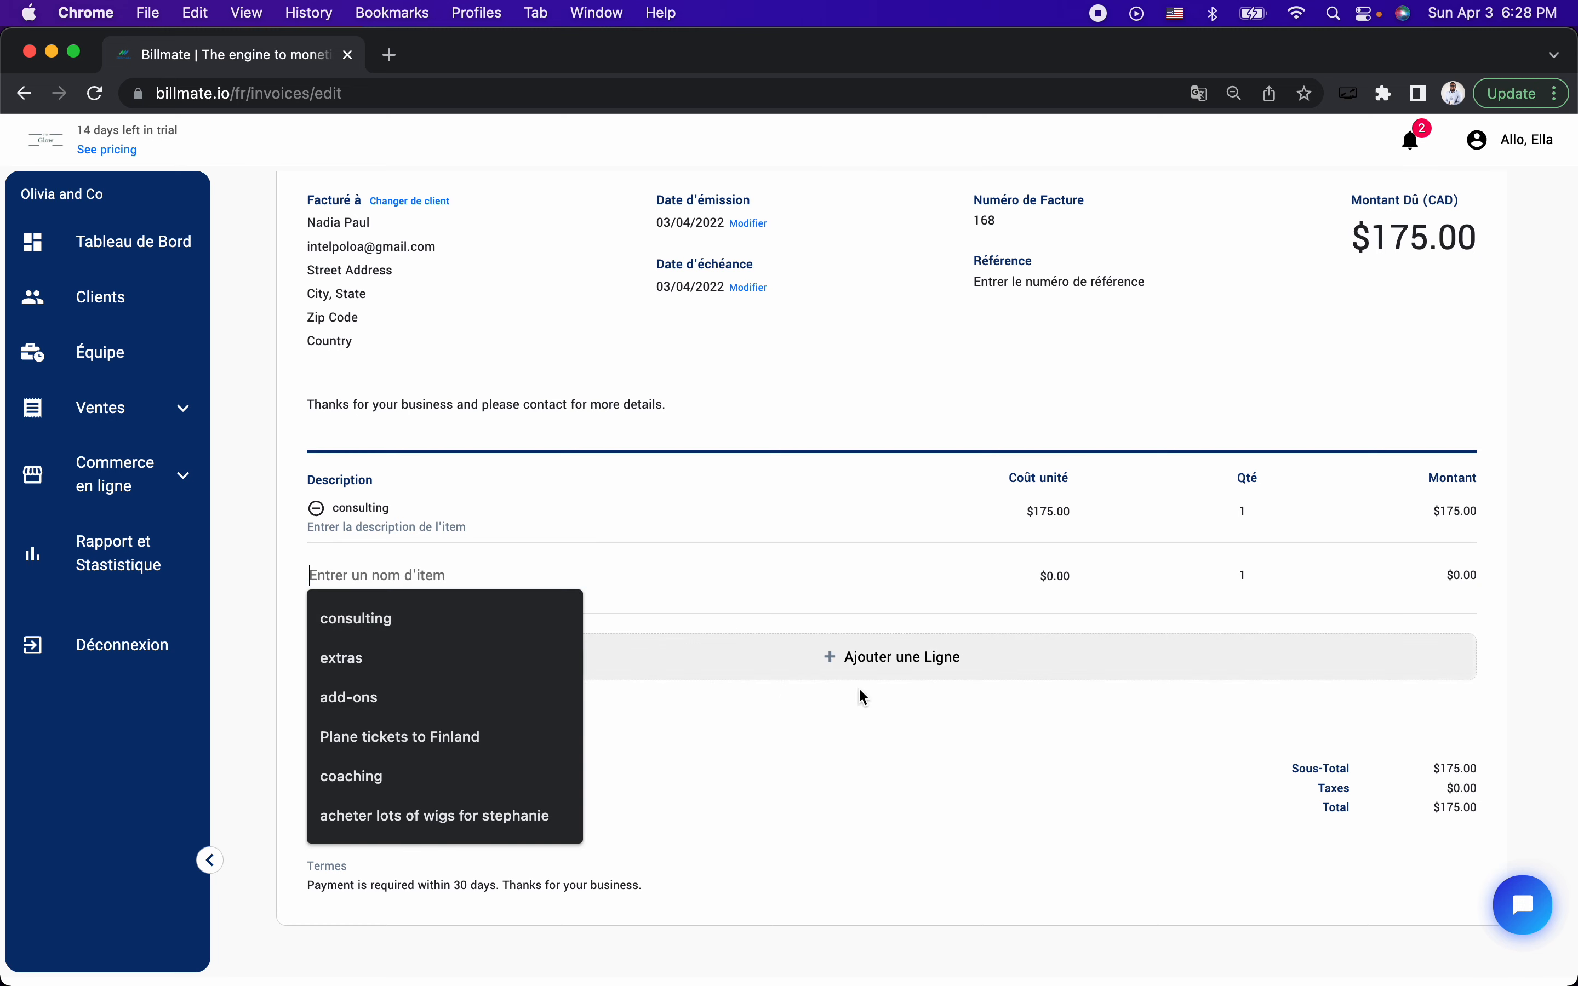
click(890, 755)
scroll(890, 754, up, 10)
click(1449, 416)
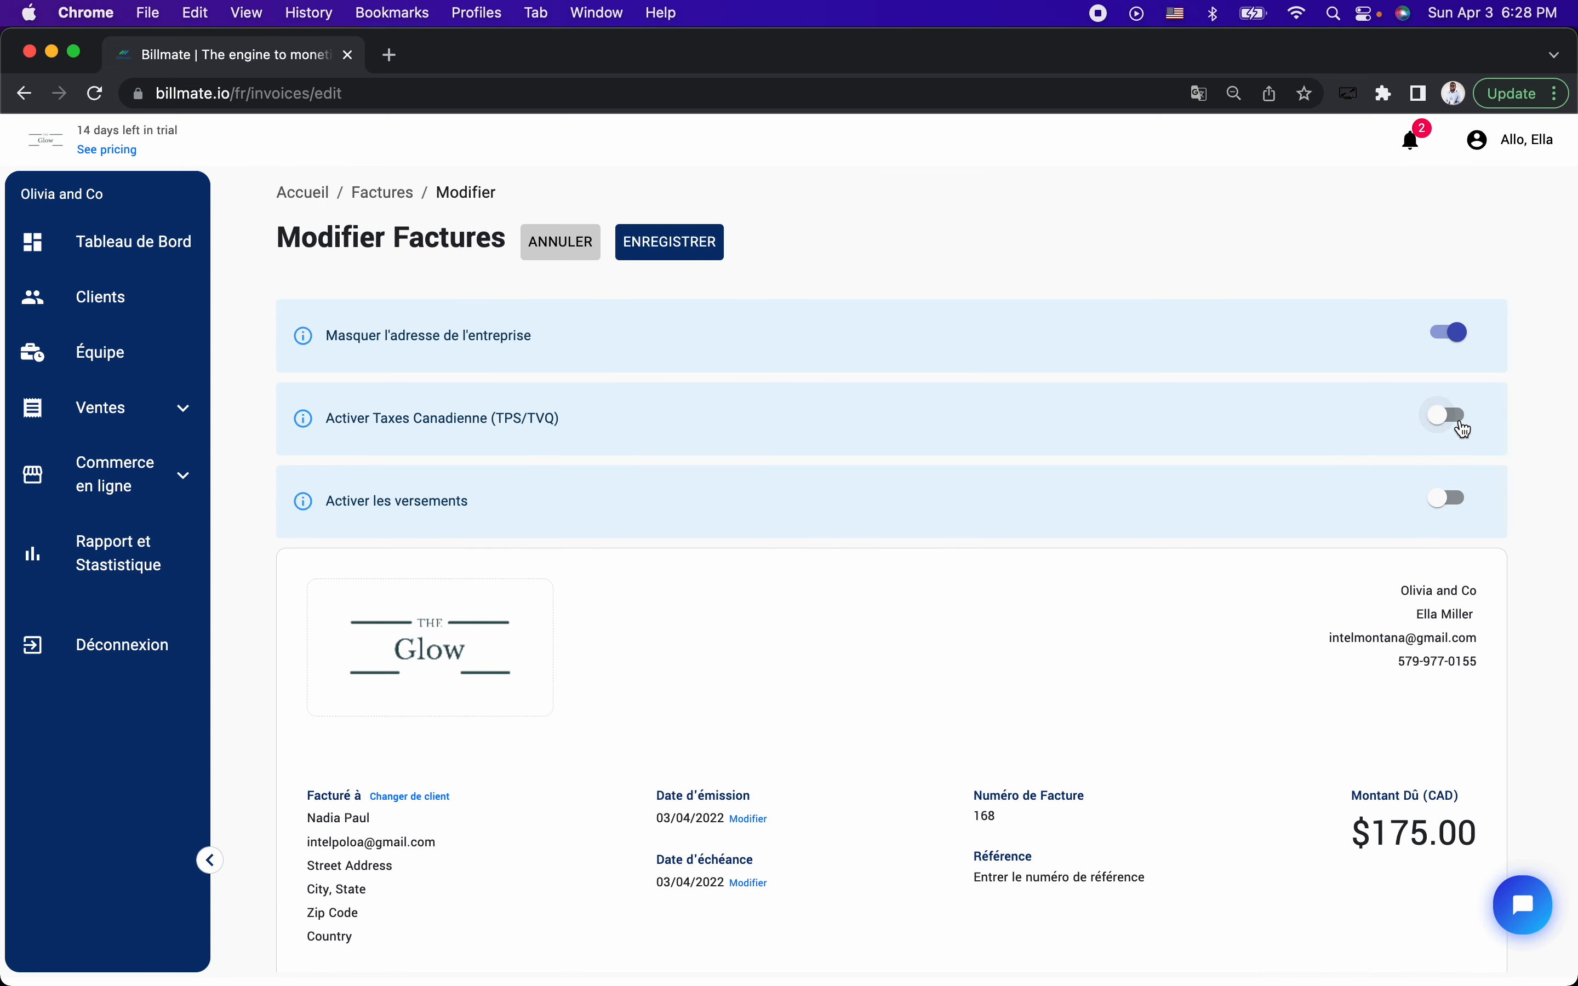
Step: Name the new line item "extras" and set its unit cost to 150
scroll(1092, 851, down, 10)
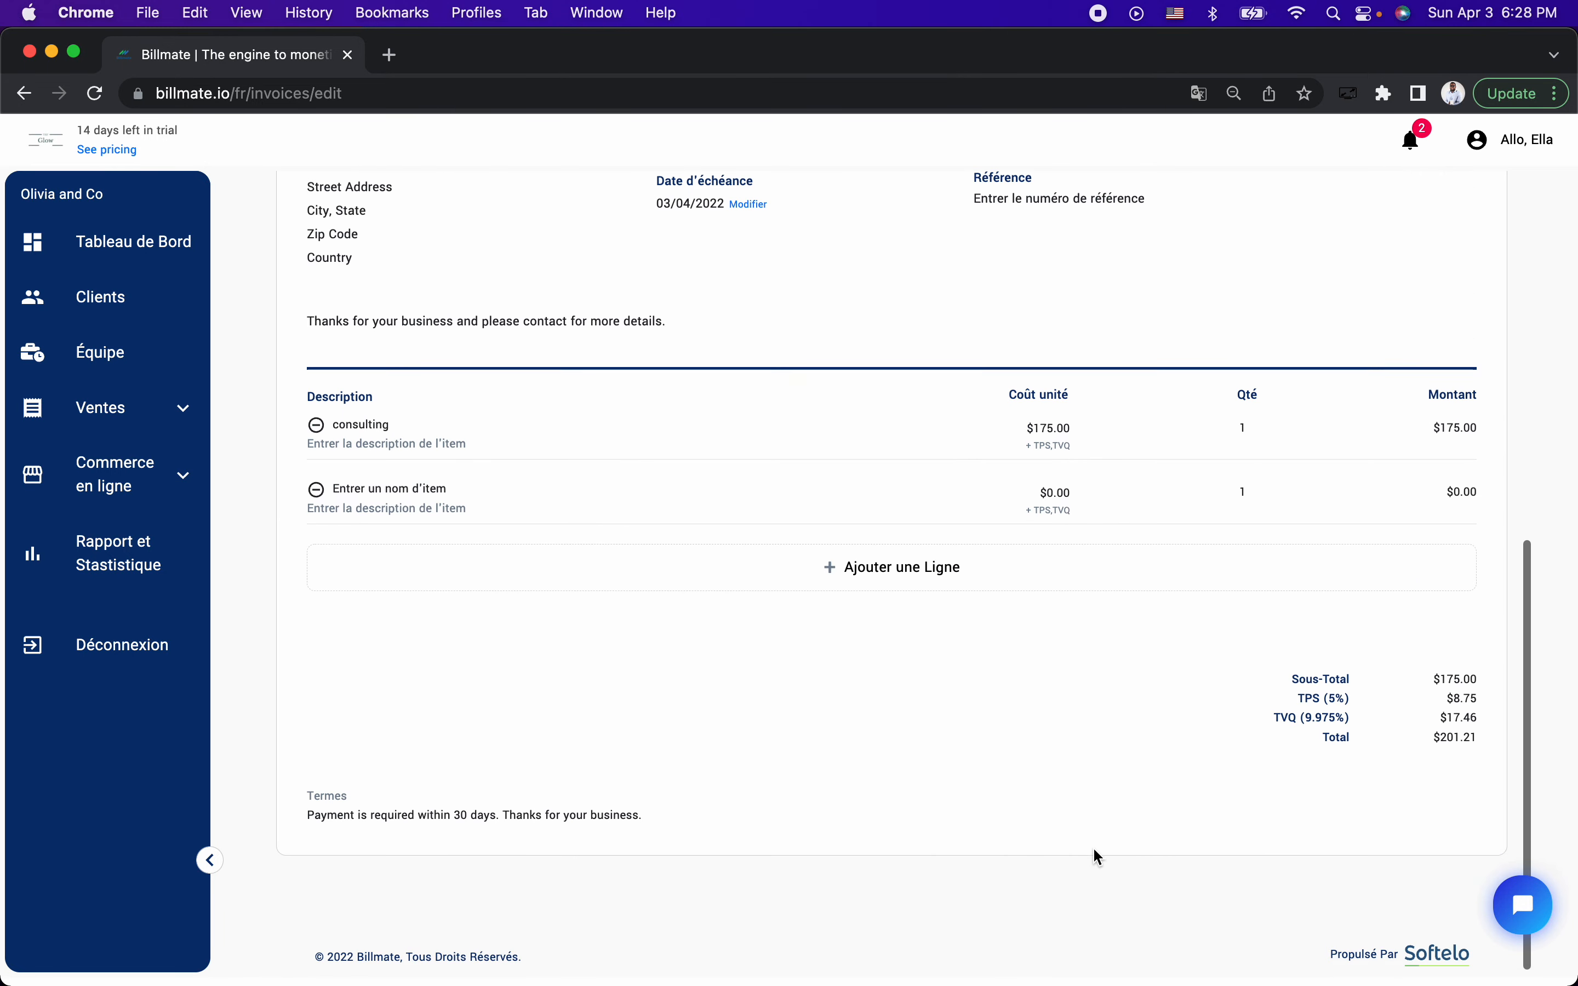
click(420, 489)
click(370, 579)
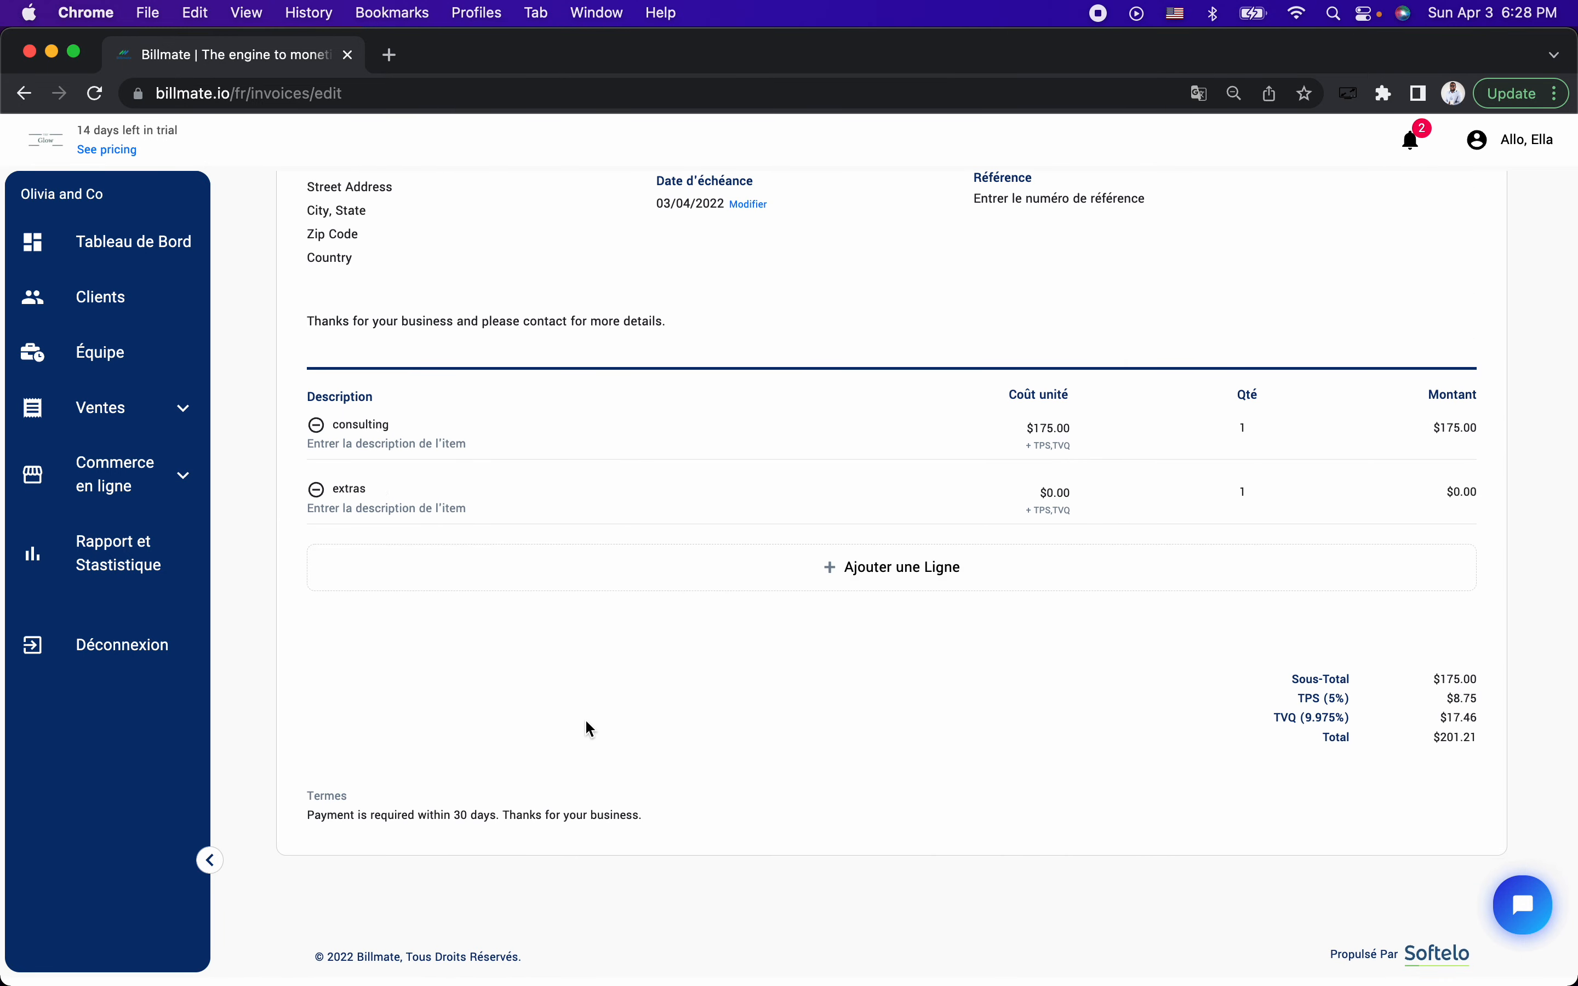
click(1065, 492)
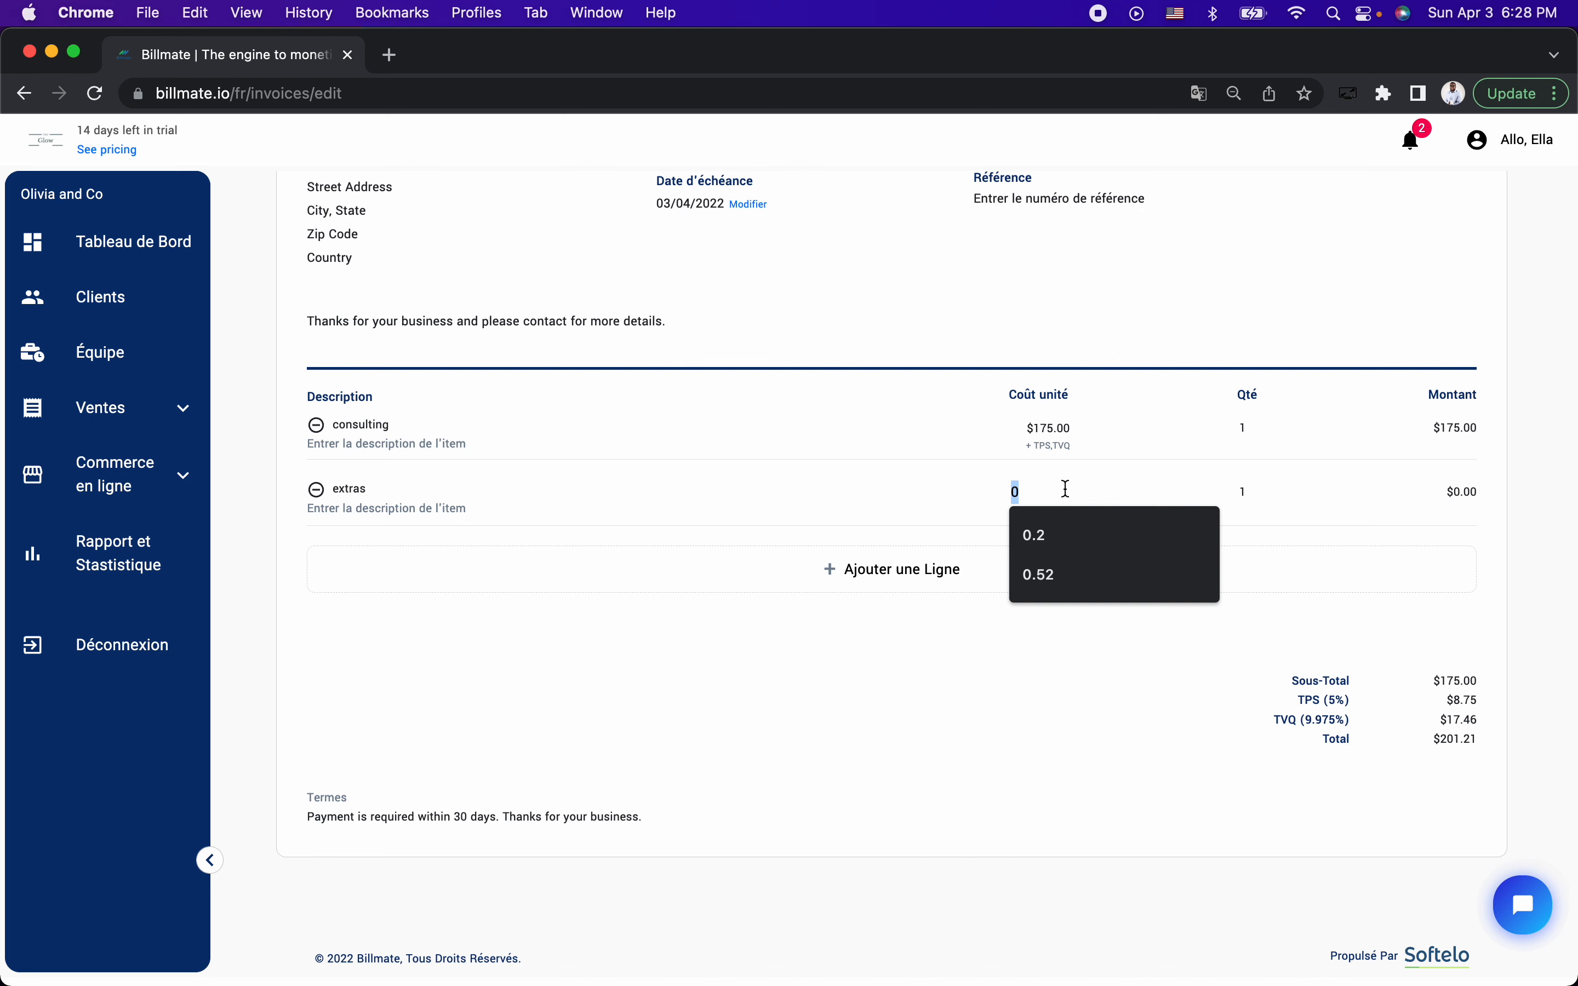
text(150)
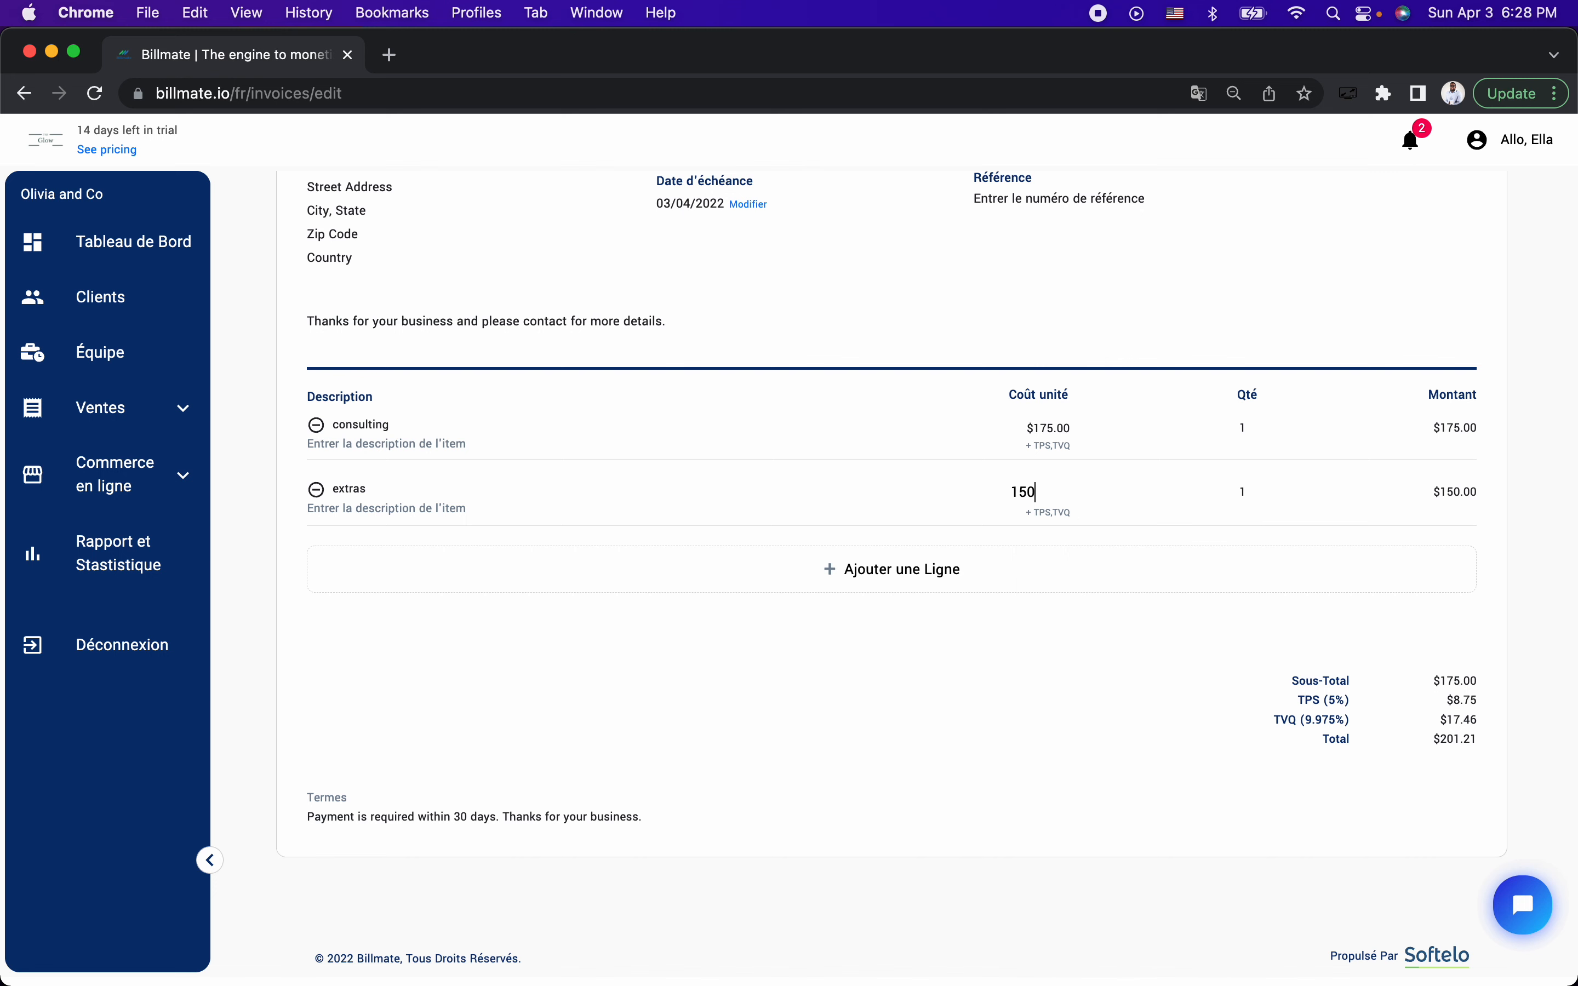
click(1008, 645)
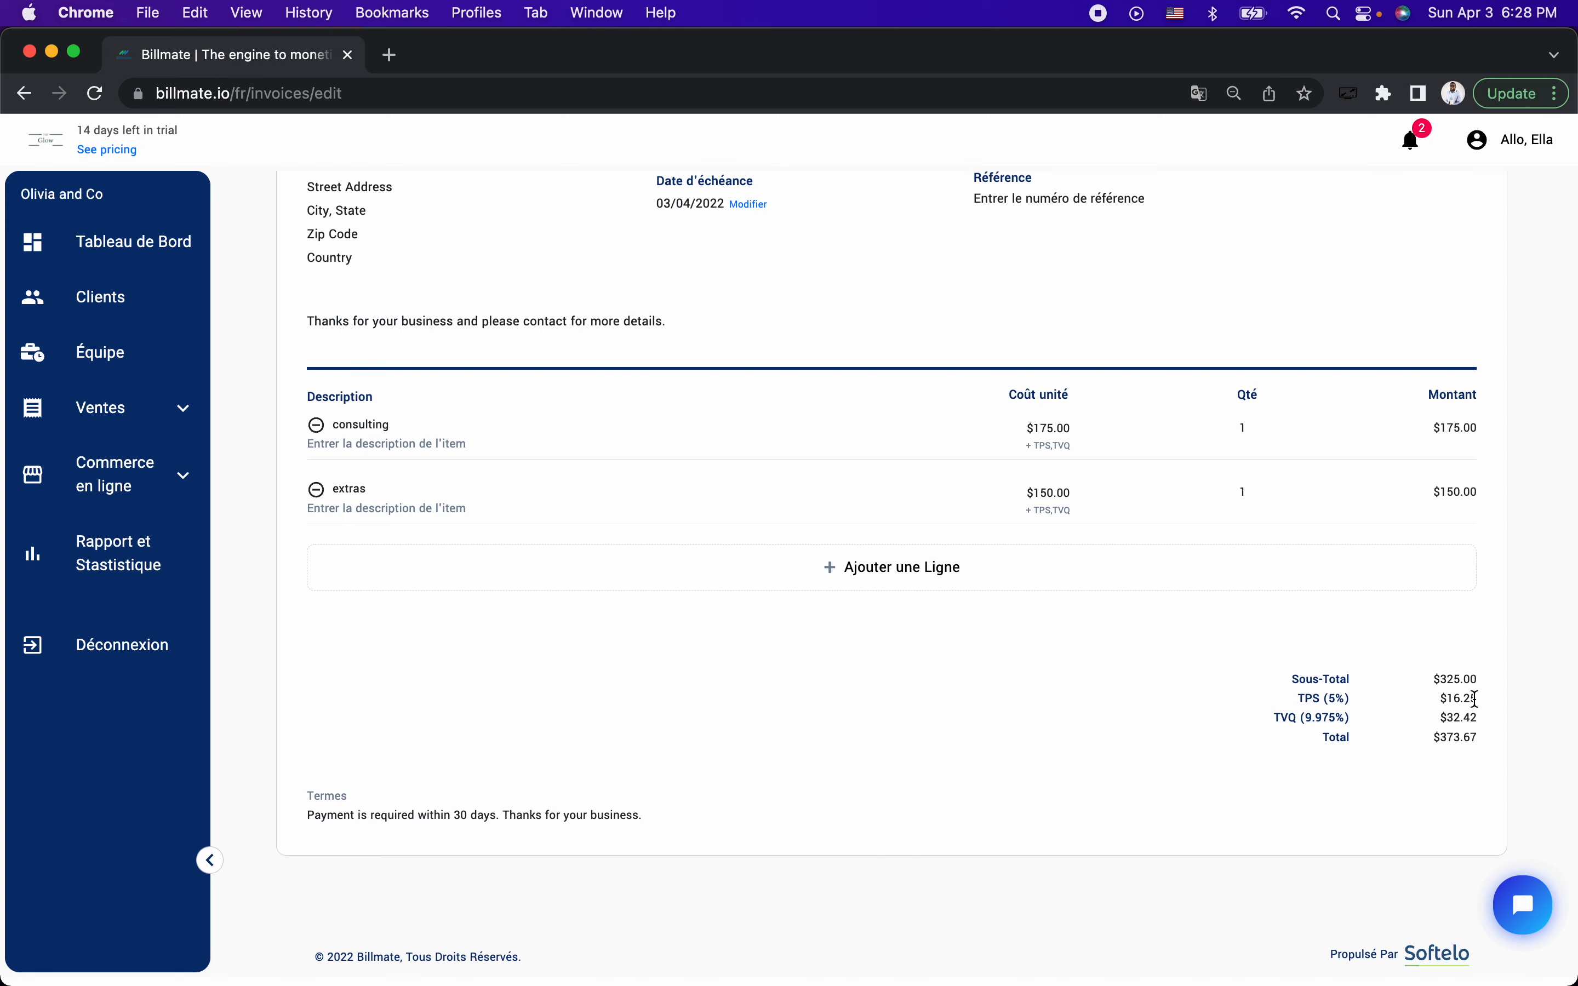
Step: Set the quantity of the extras line item to 2 and save the invoice
scroll(1314, 642, up, 2)
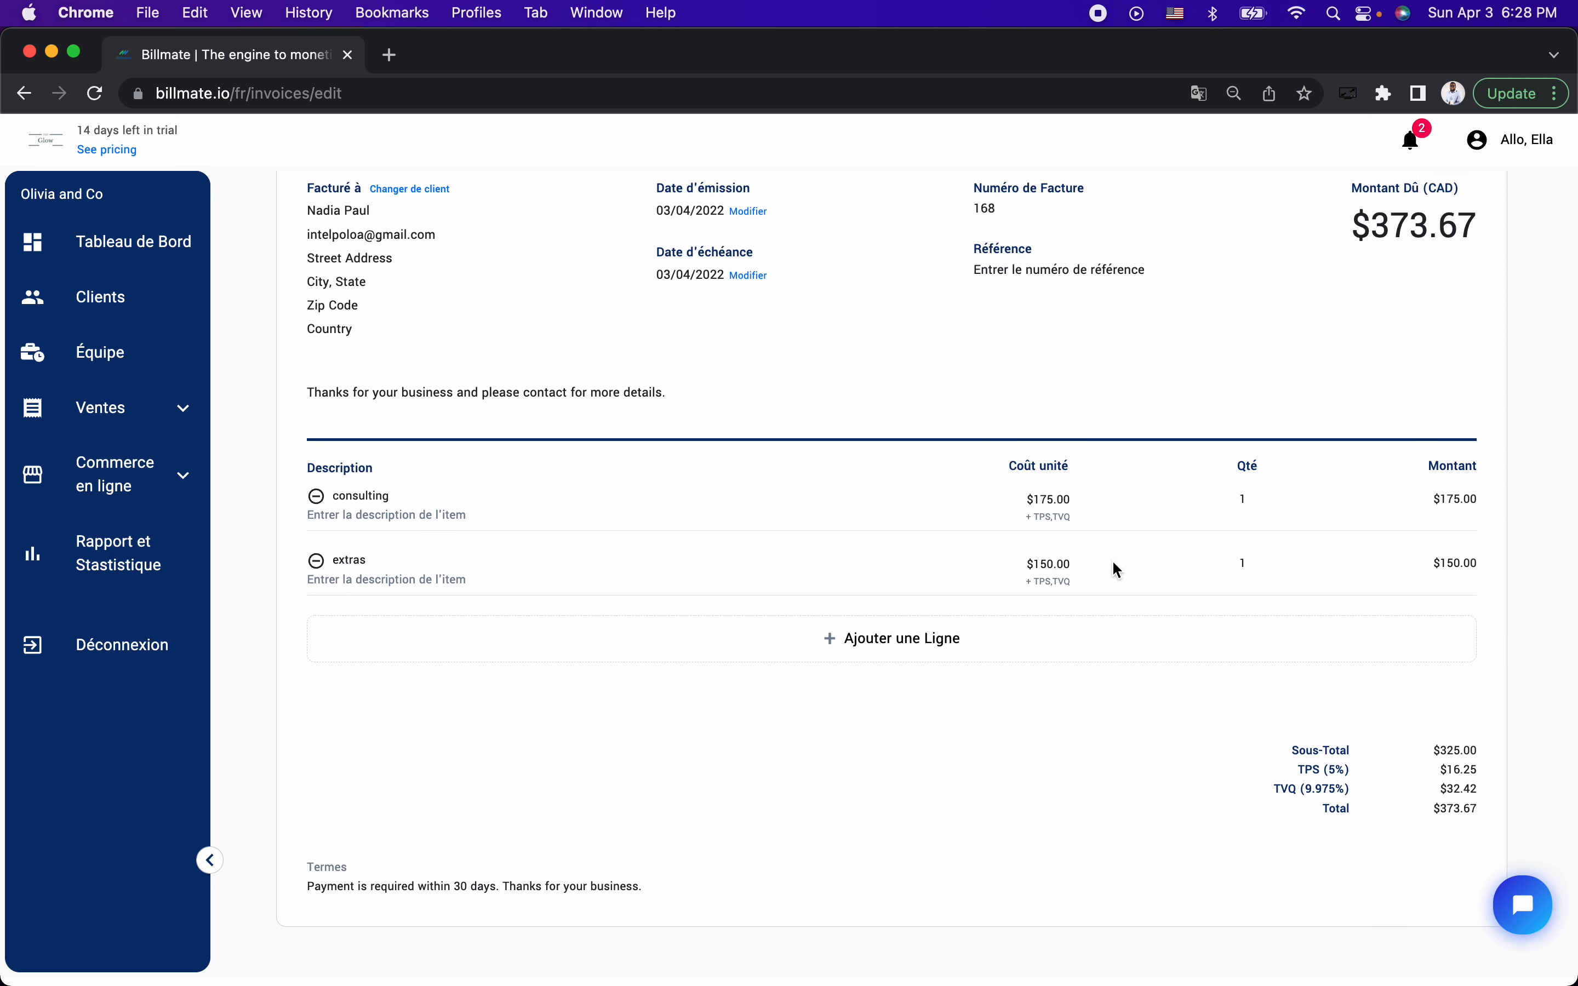
double_click(1242, 563)
text(2)
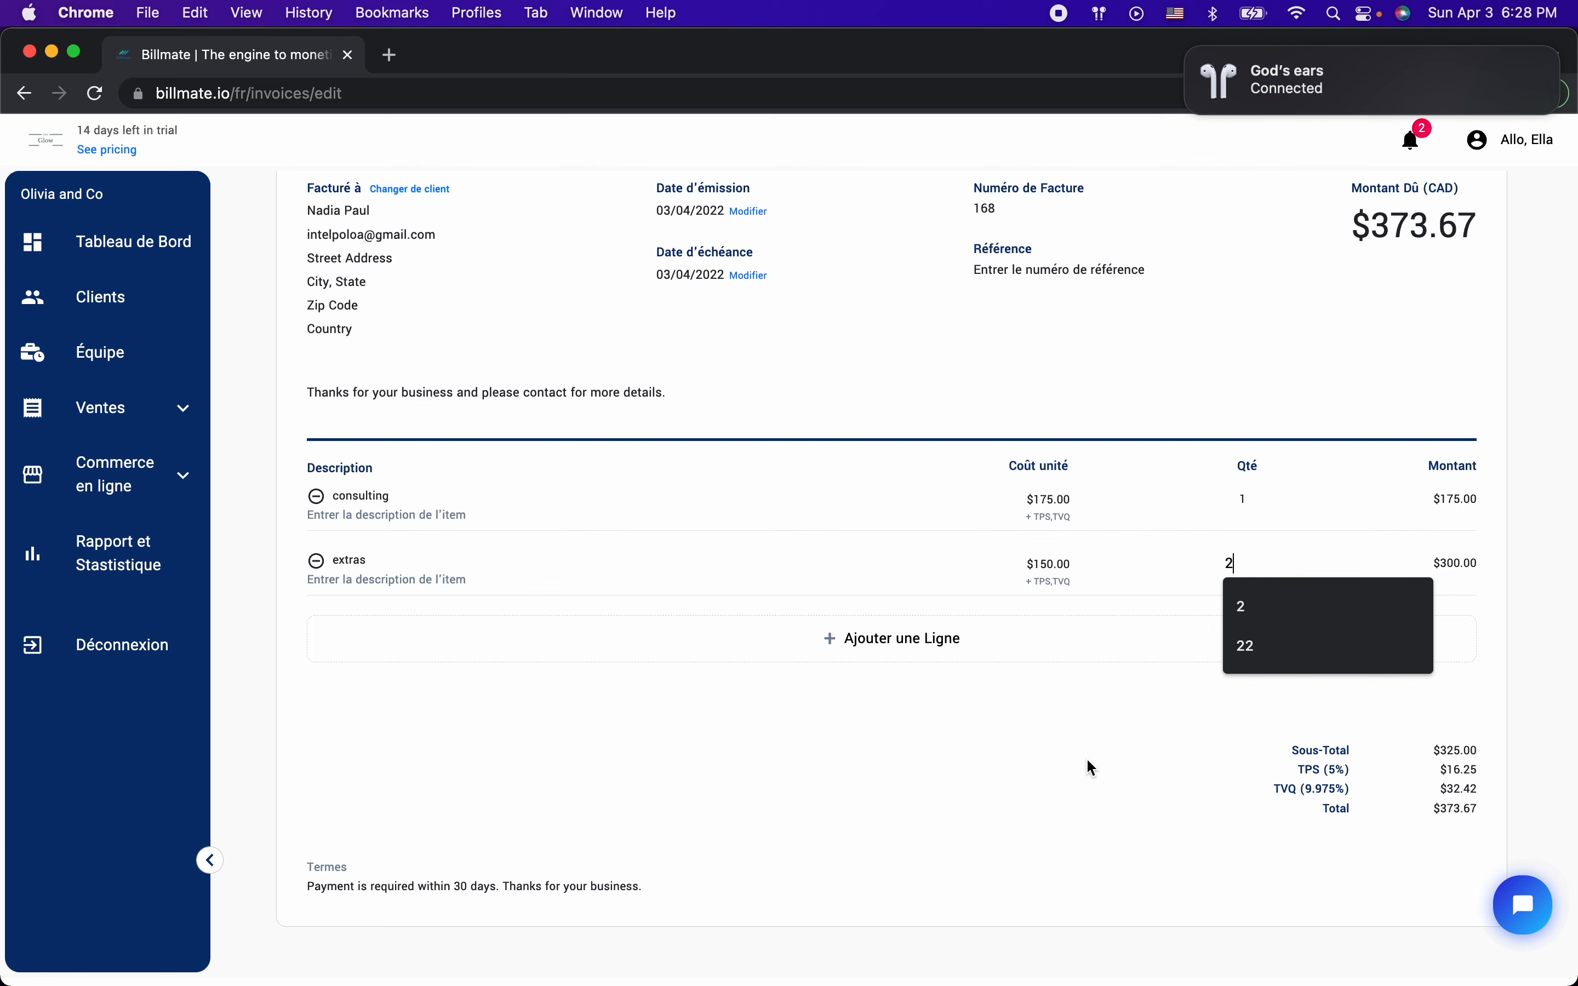
click(1087, 761)
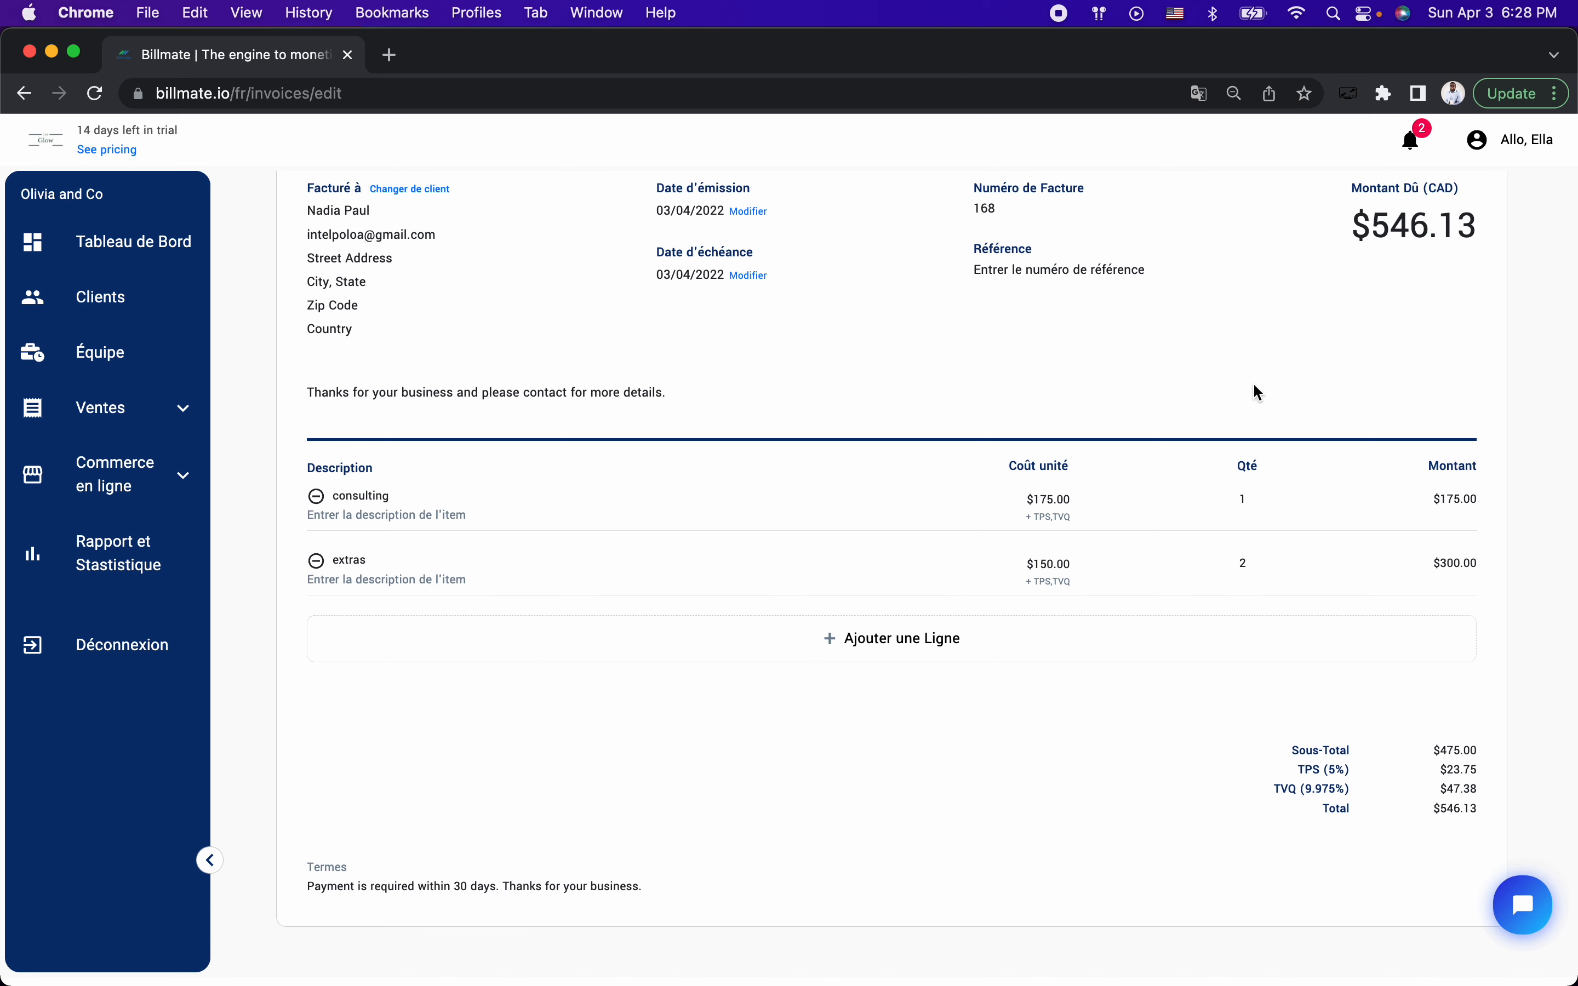
scroll(1253, 383, up, 6)
scroll(1253, 382, up, 3)
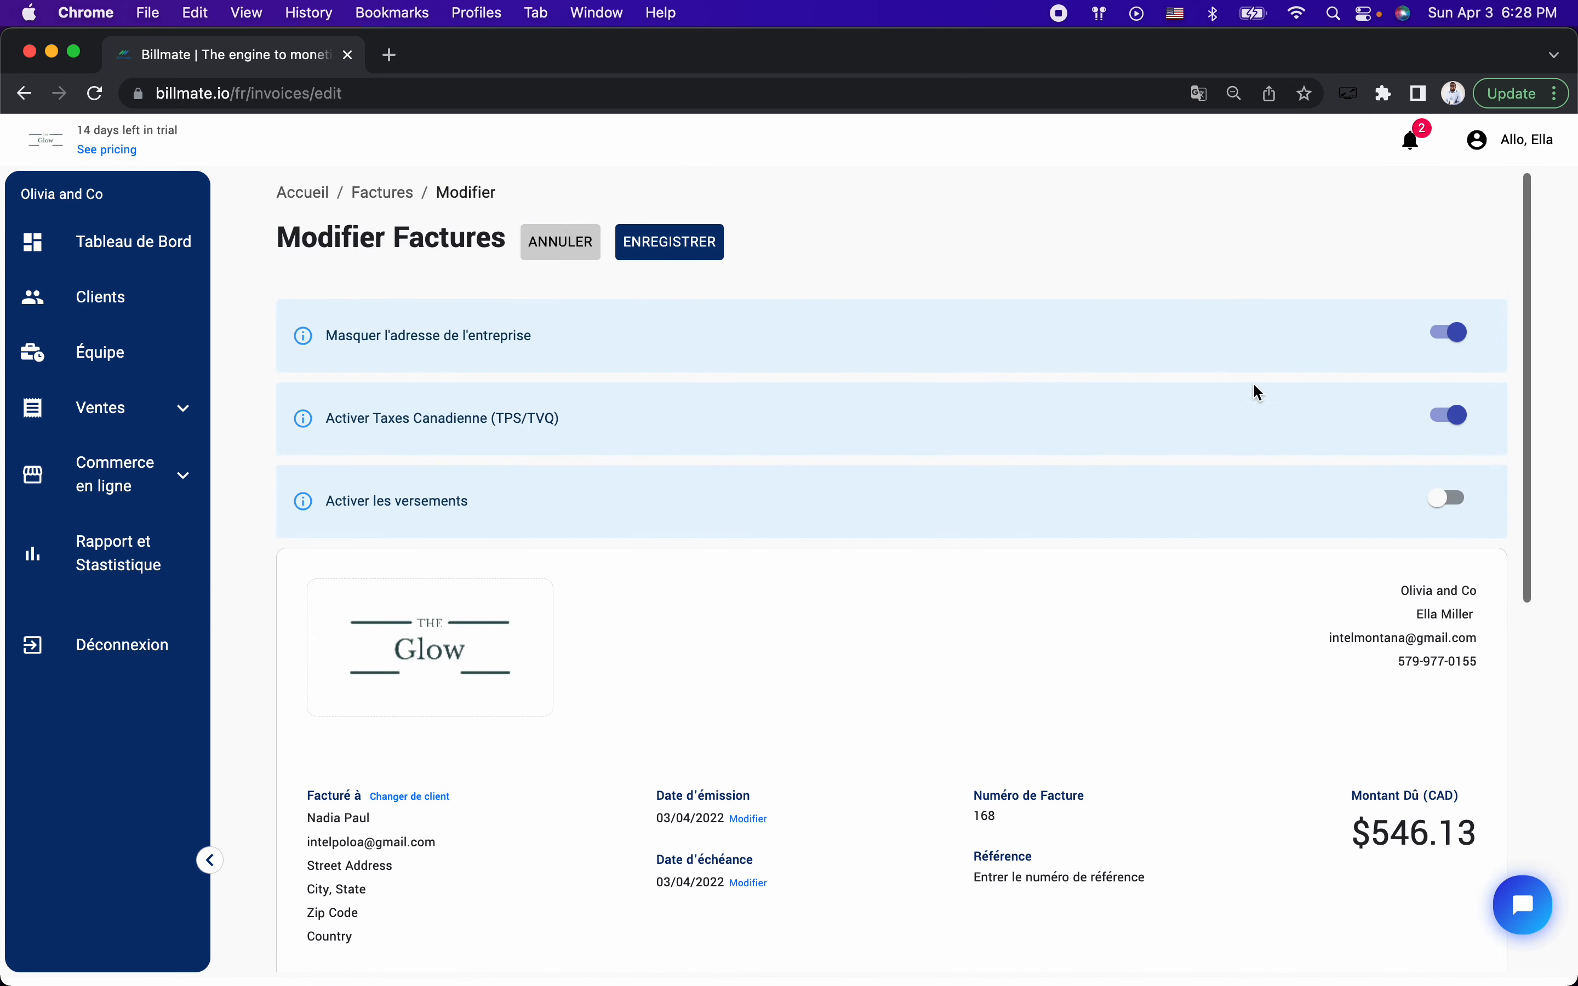
click(690, 244)
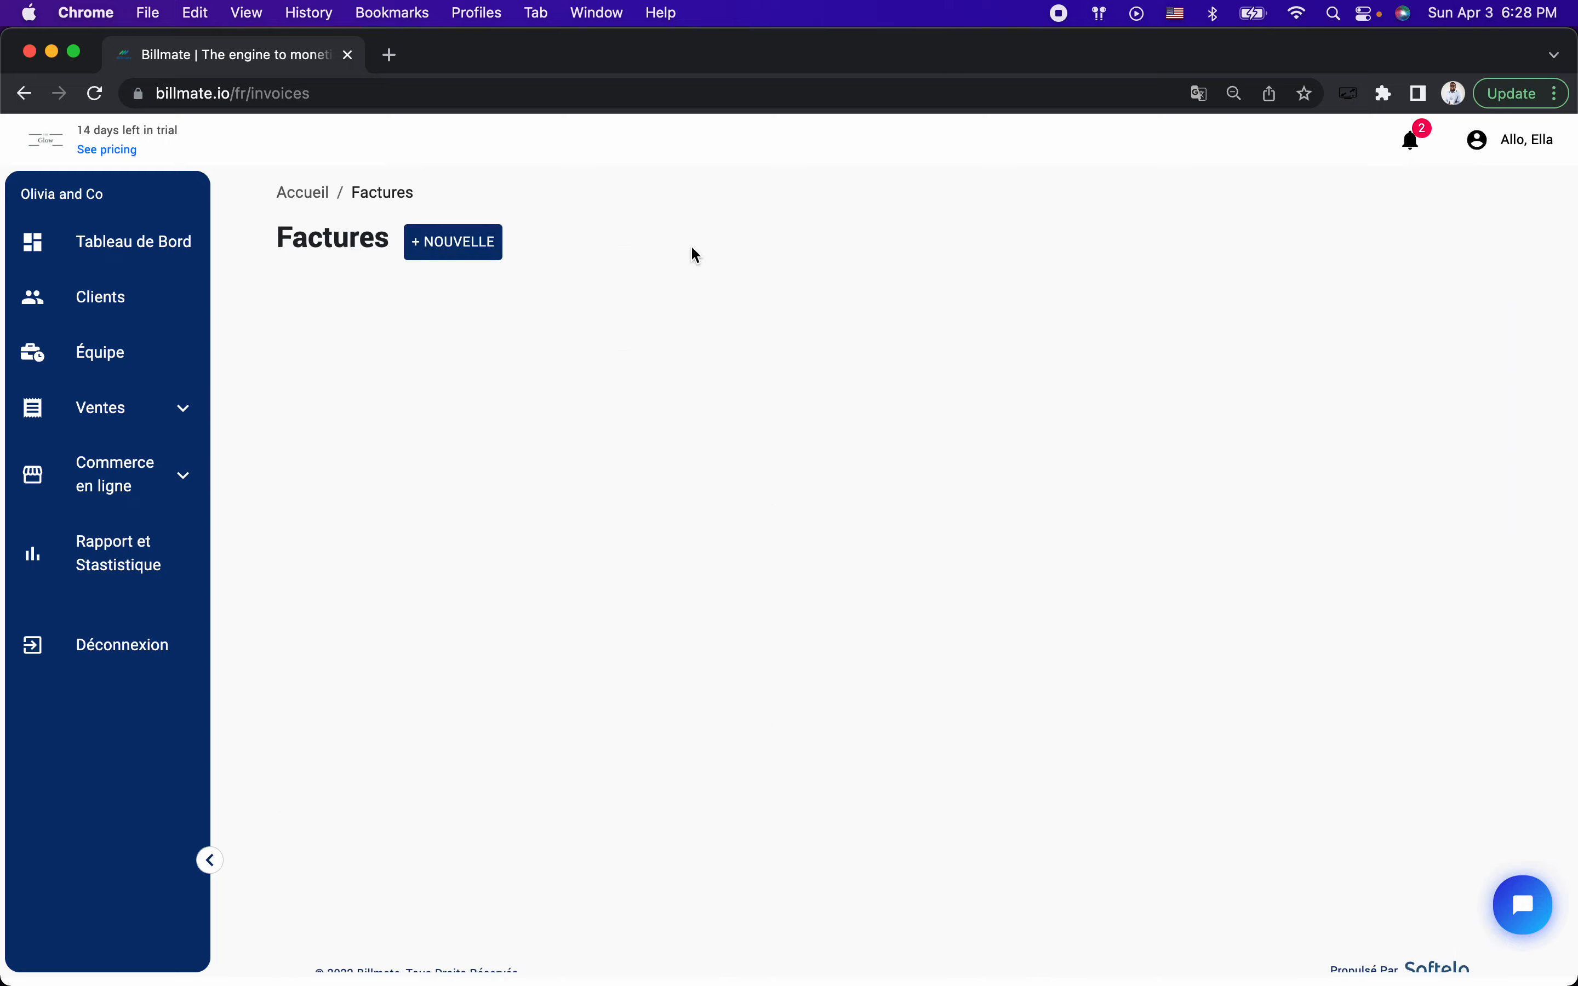
Step: Switch to the incognito window, refresh the customer-facing invoice and examine its line items, GST/QST lines and total
key(super+grave)
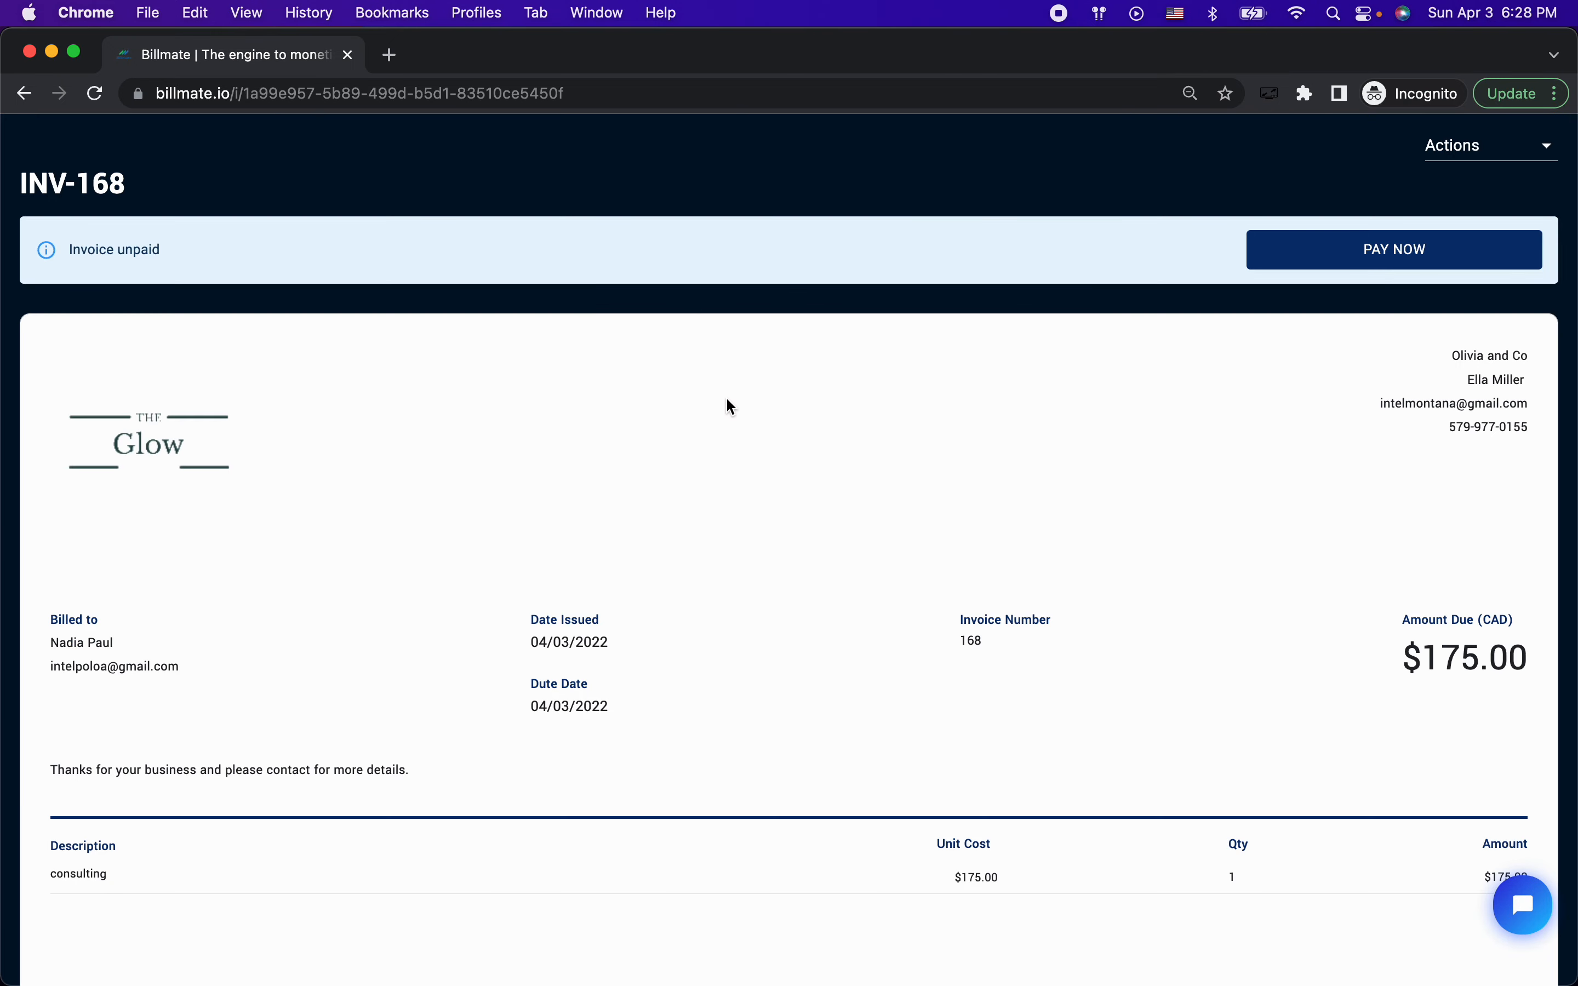
key(super+r)
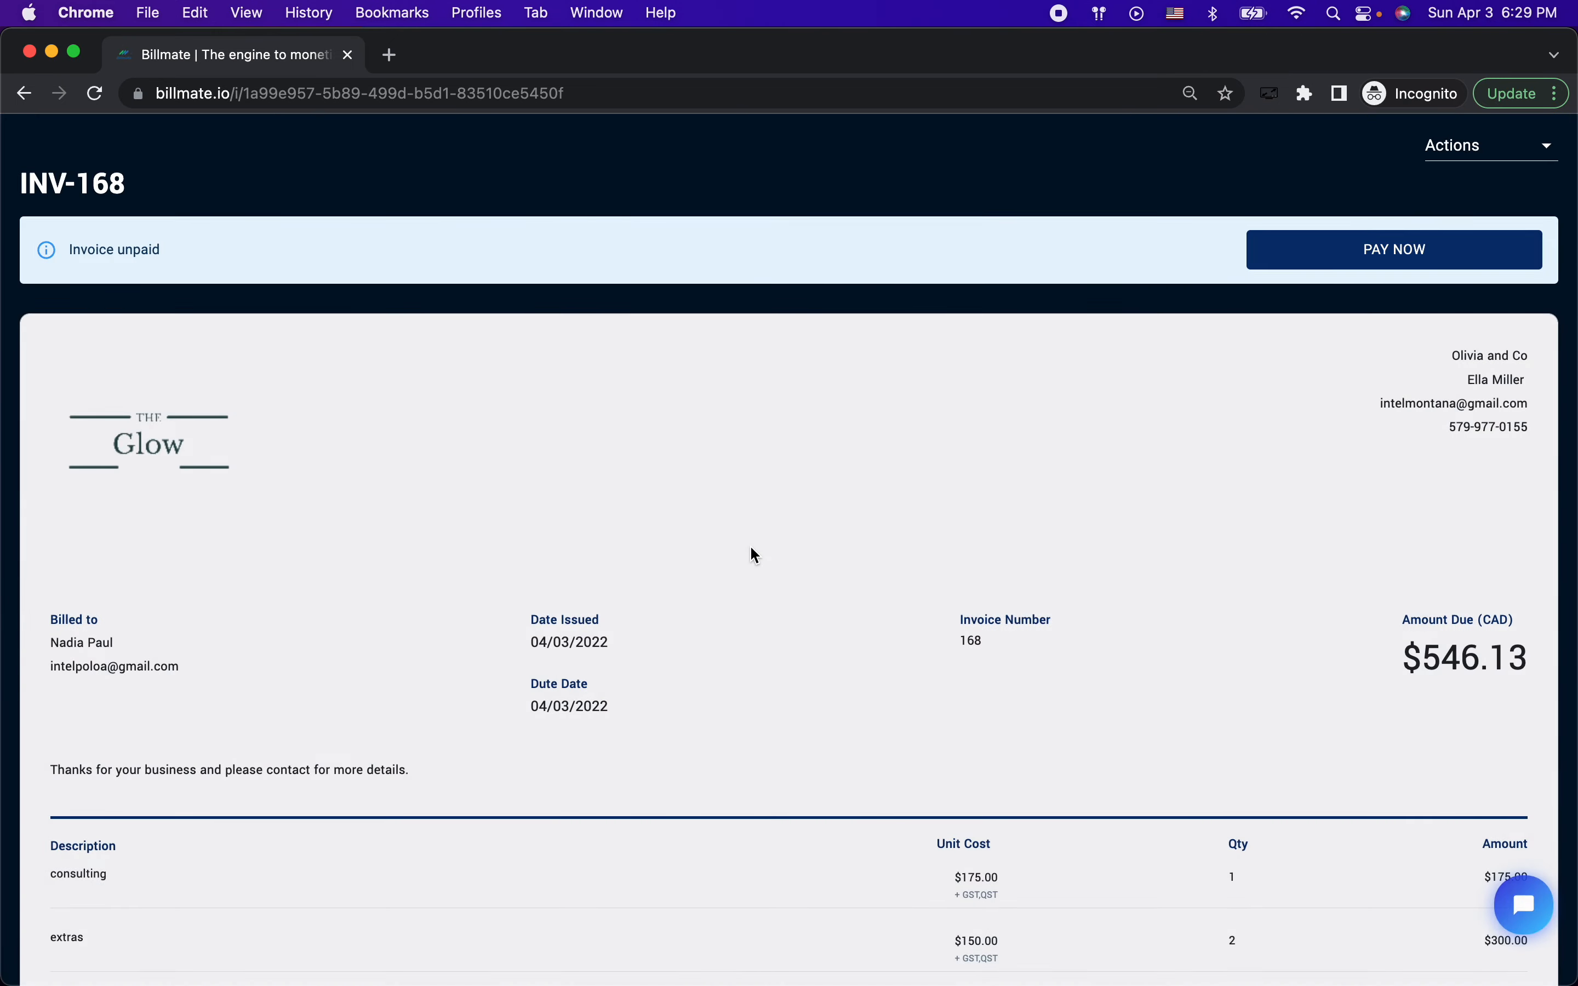
scroll(750, 546, down, 4)
scroll(749, 544, down, 3)
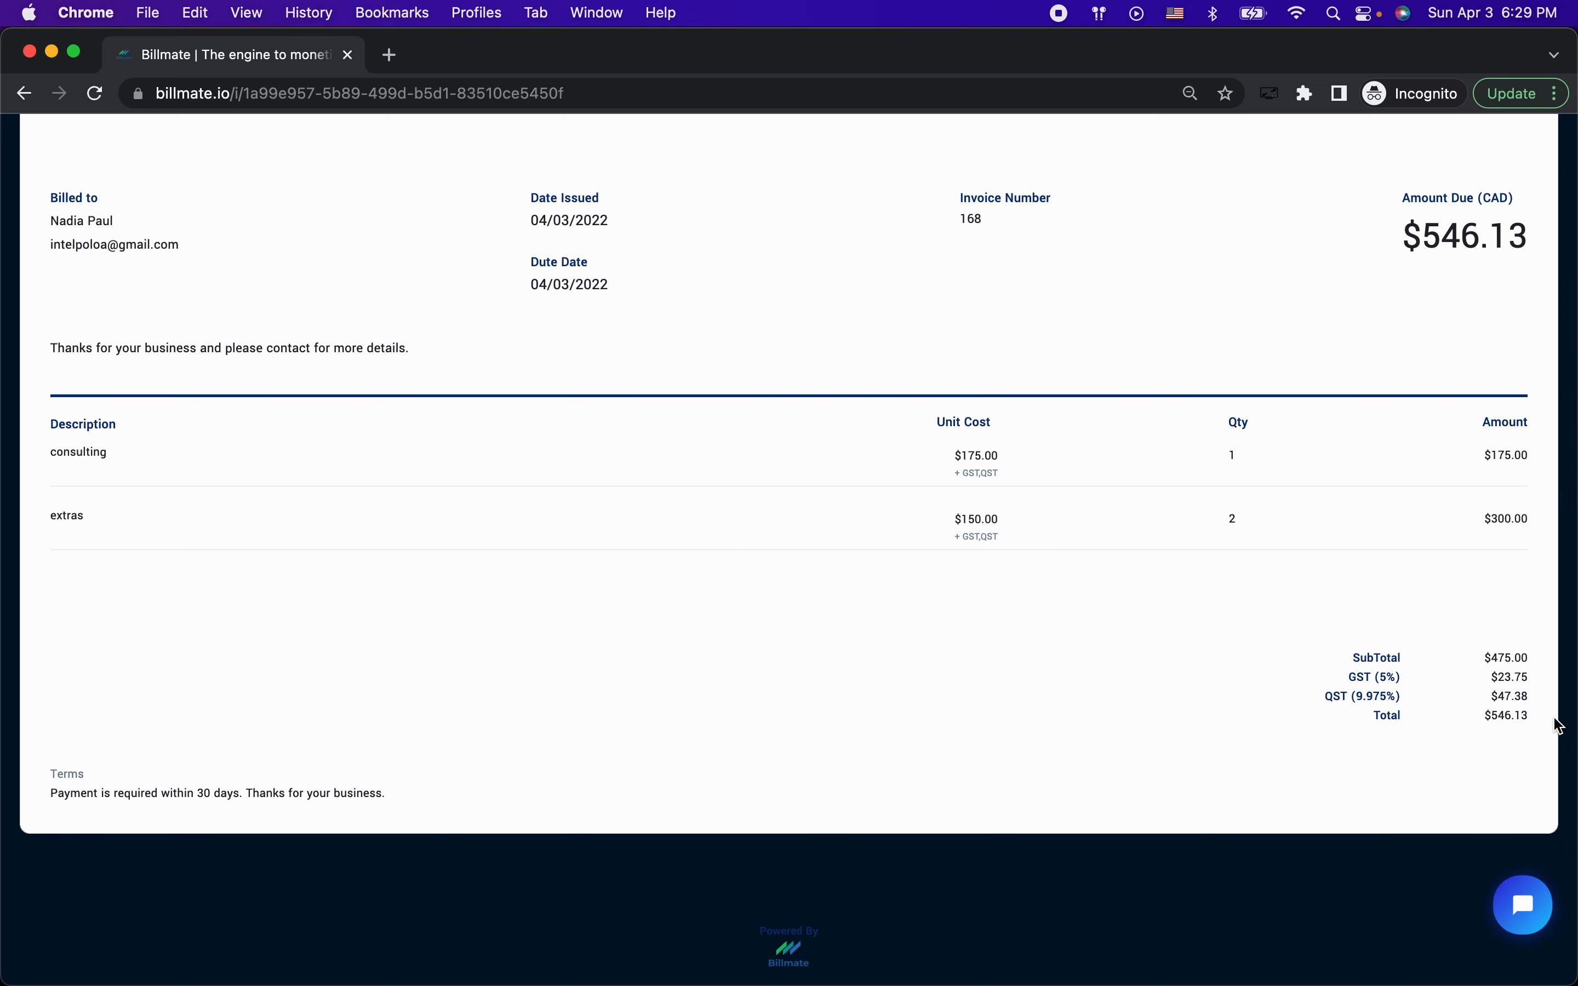
scroll(1355, 588, up, 7)
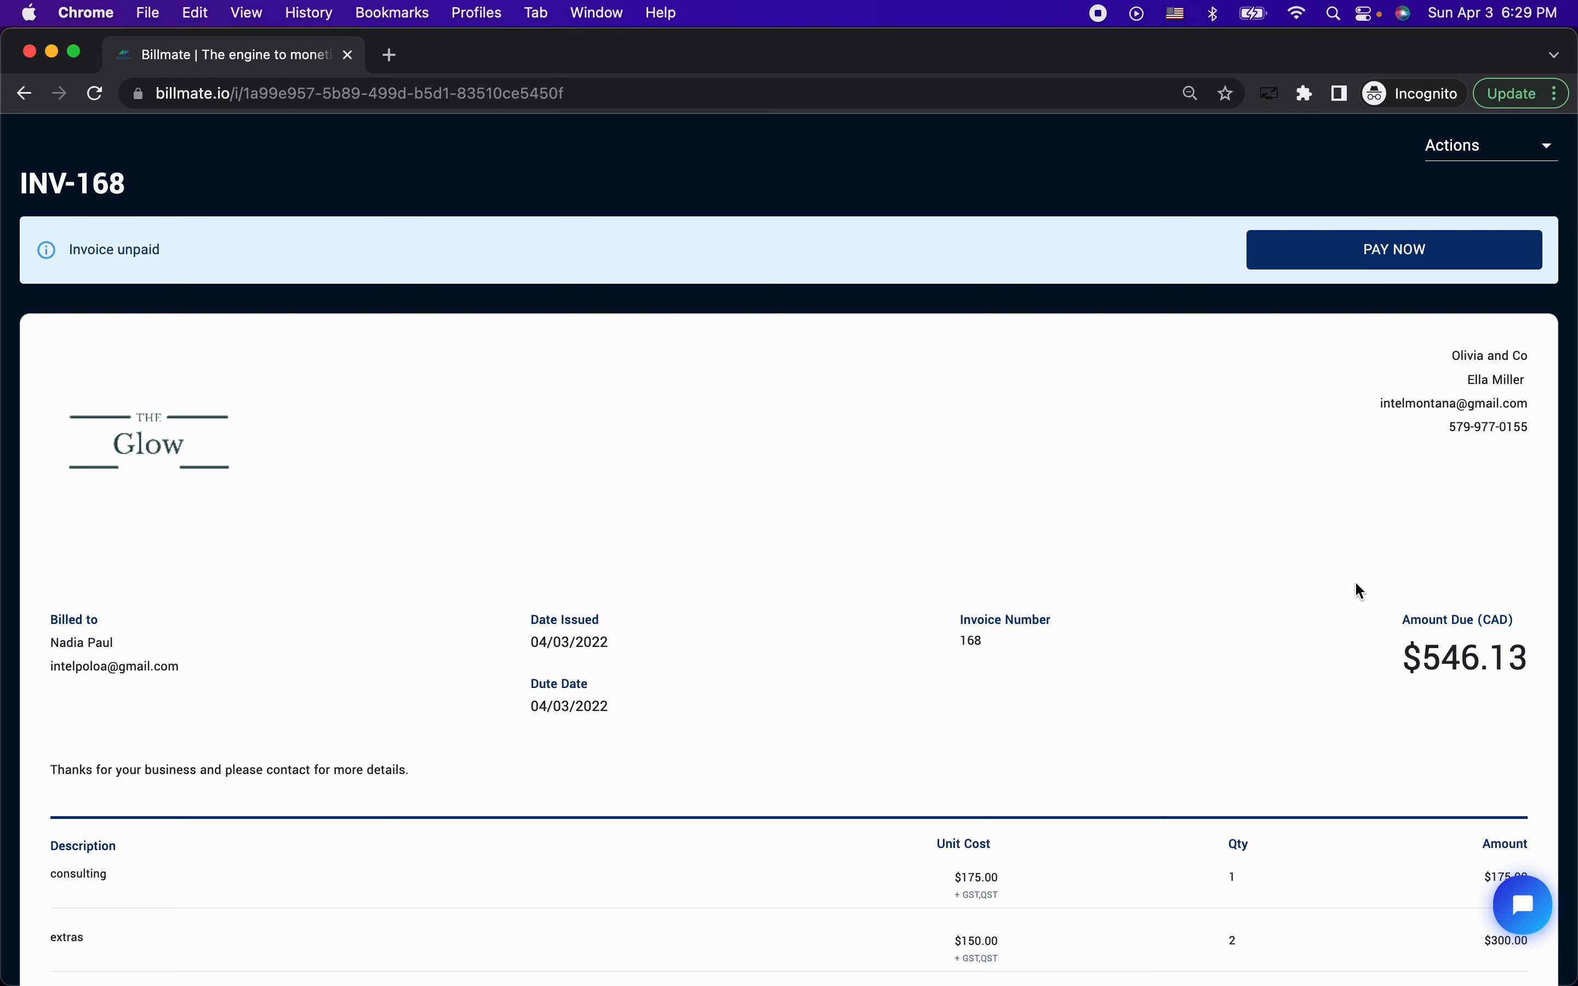
Step: Open the support chat on the customer-facing invoice to view where questions can be asked, and close it
click(1524, 905)
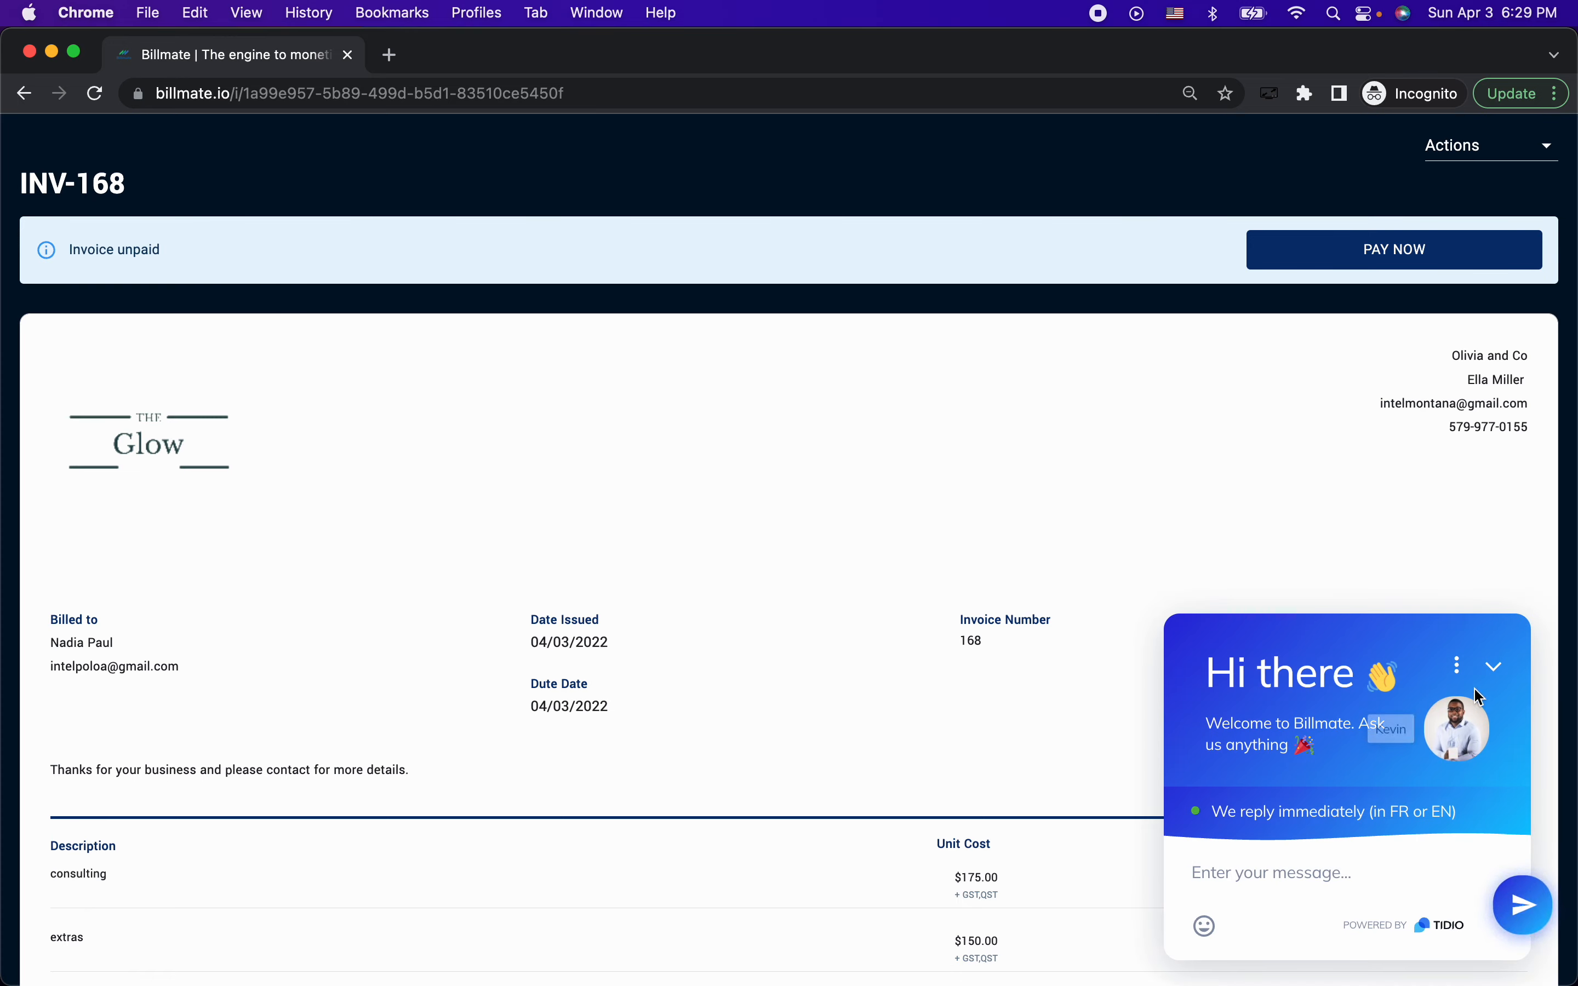
click(1500, 669)
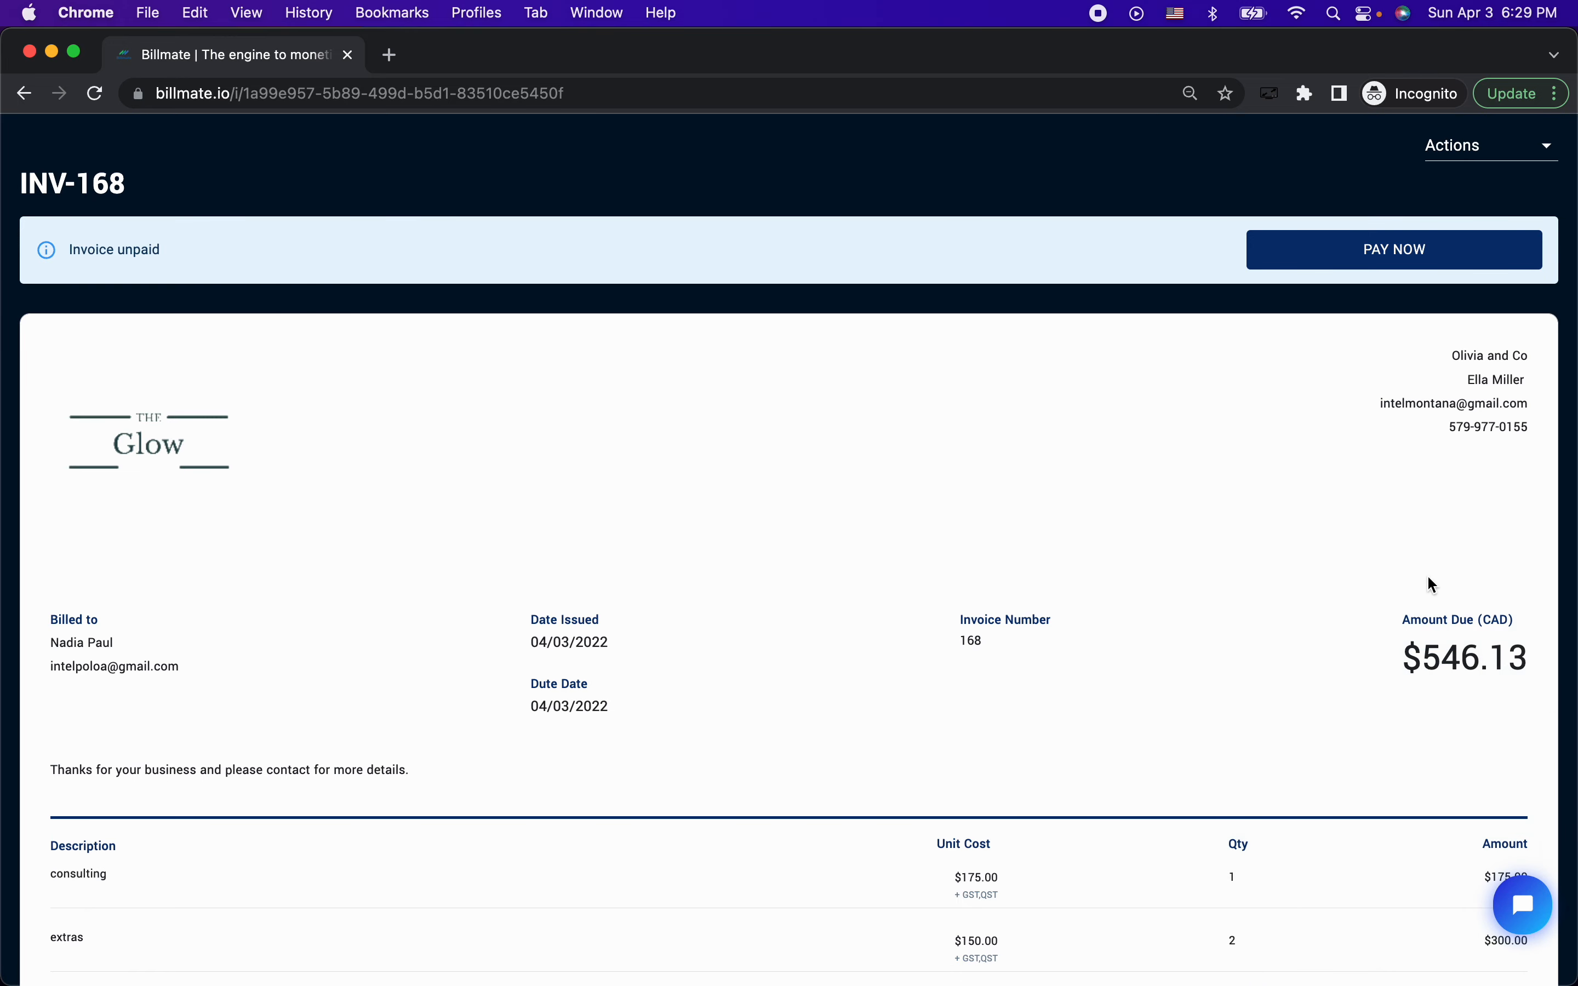